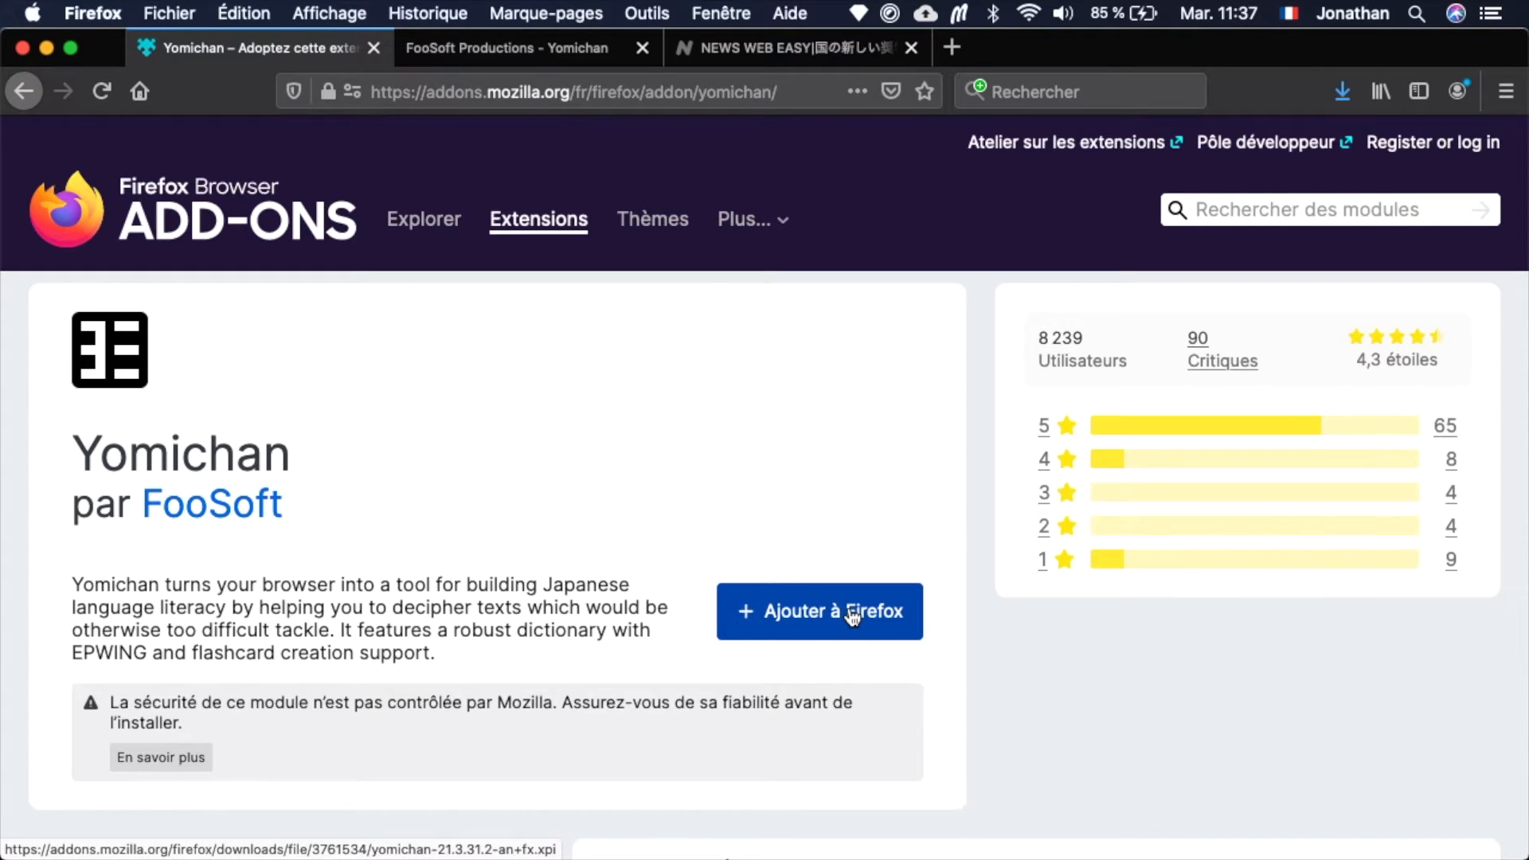
Install the Yomichan extension in Firefox, accept its permissions, and allow it to run in private browsing windows.
click(852, 616)
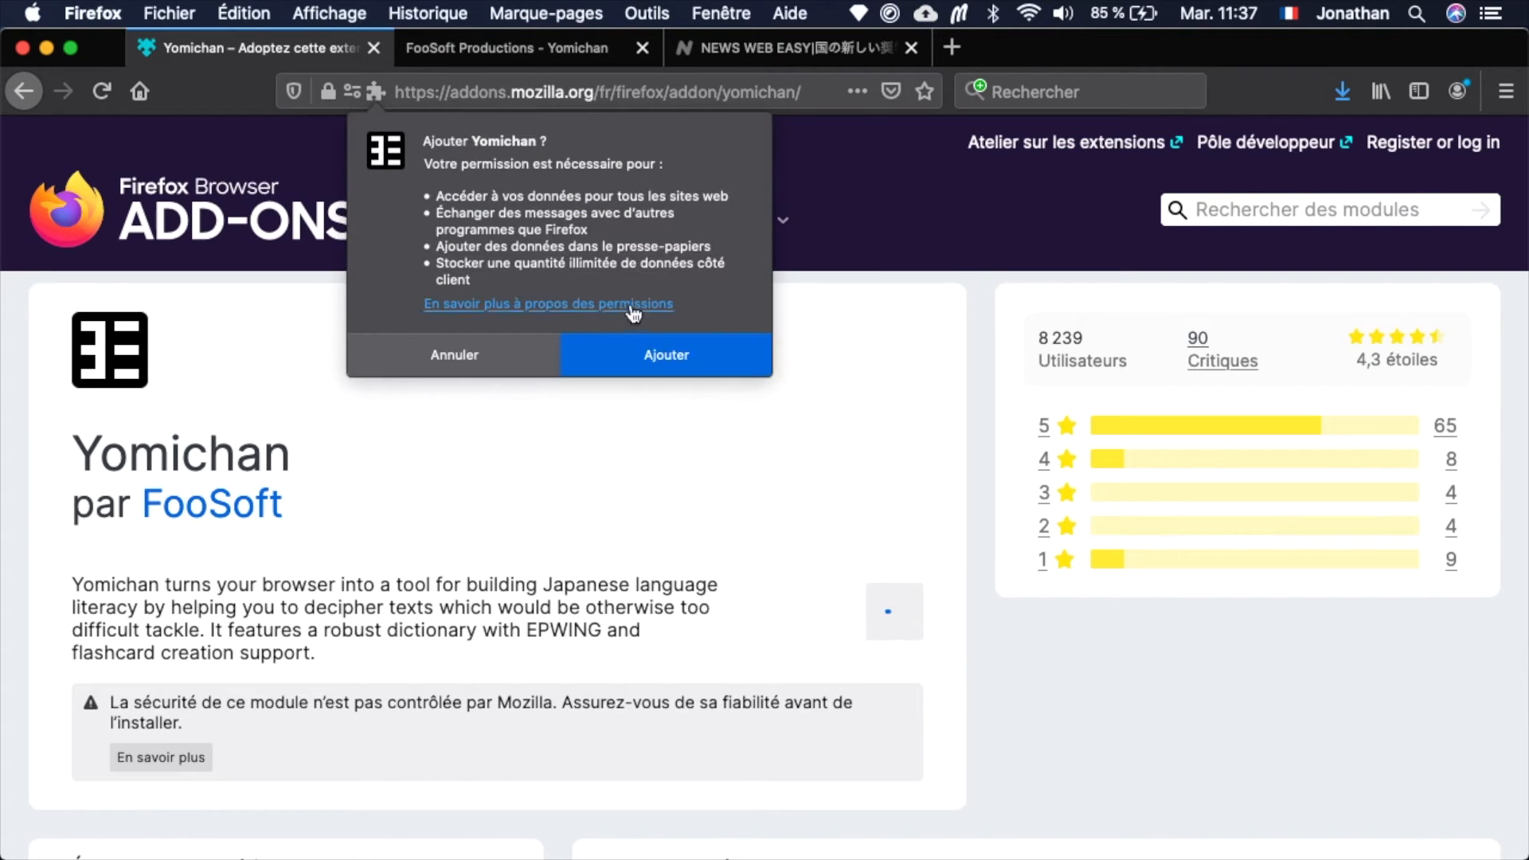
click(640, 351)
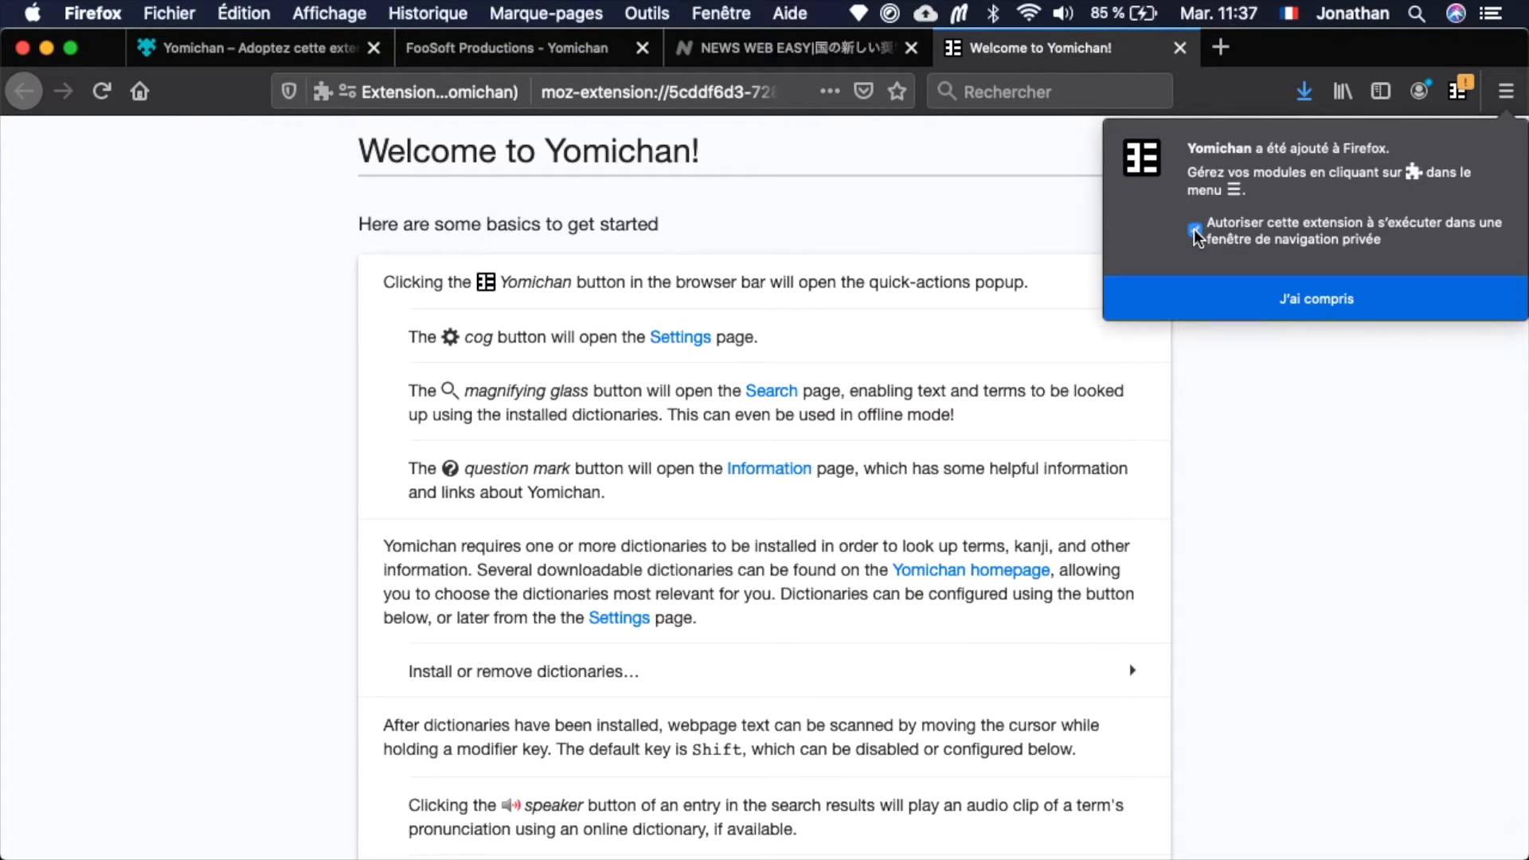
click(1210, 309)
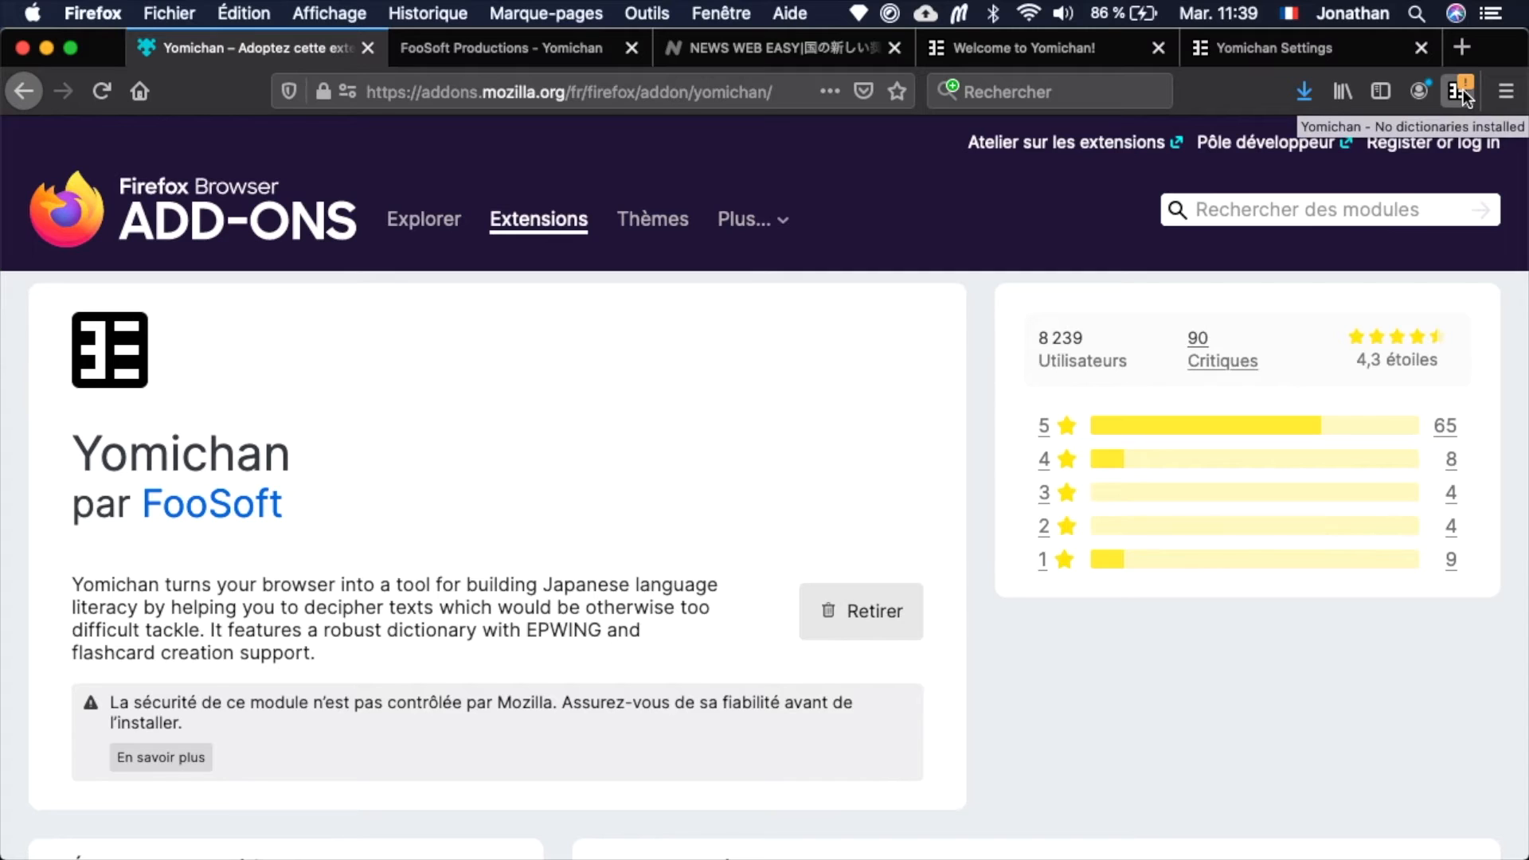
Open Yomichan's dictionary configuration from its settings and follow the Yomichan homepage link to the list of free dictionaries.
click(1464, 89)
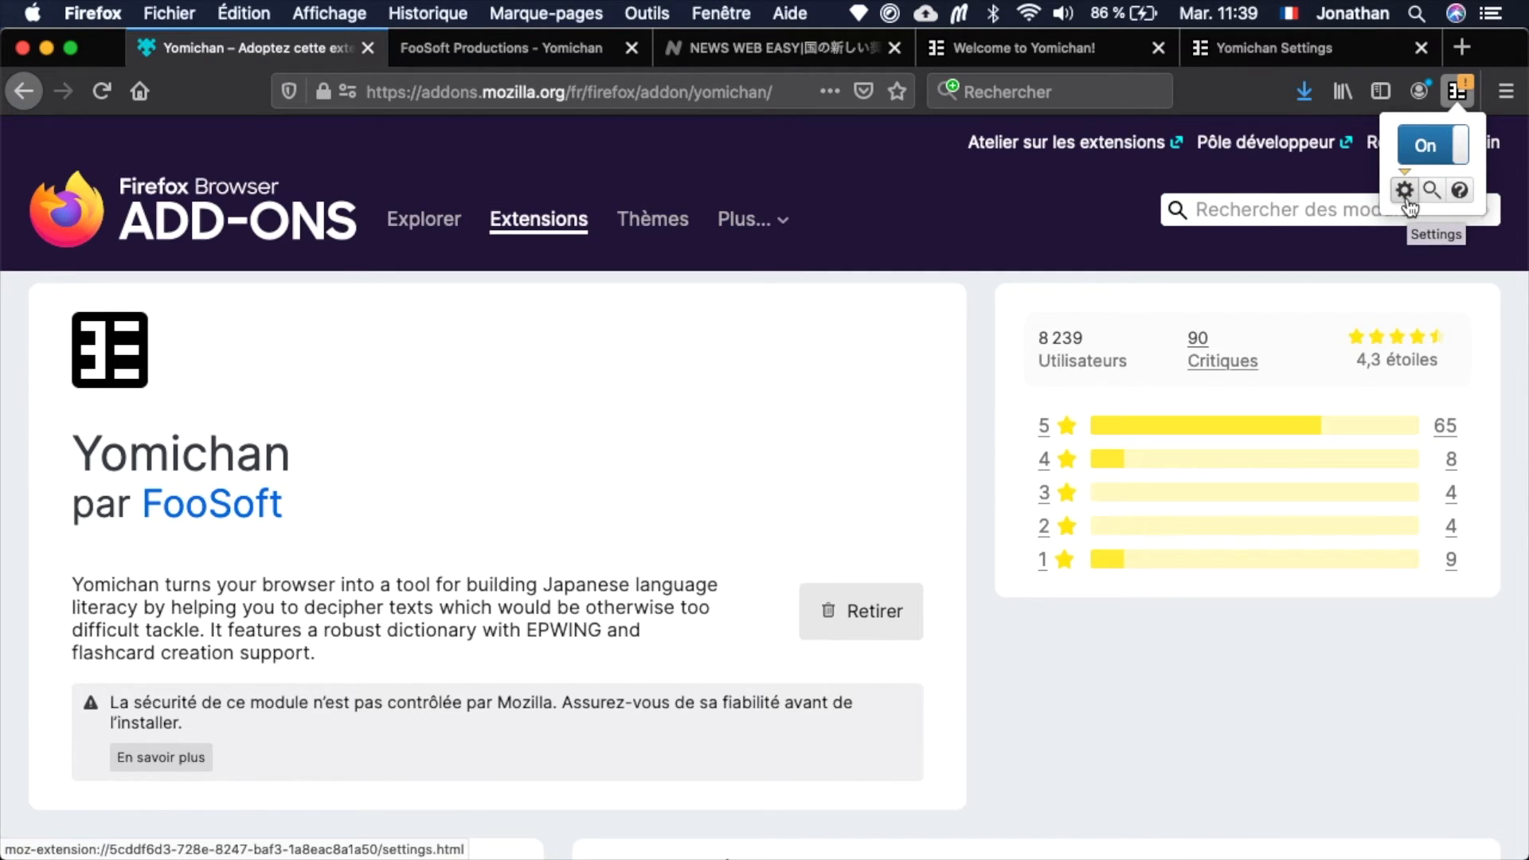
click(1405, 191)
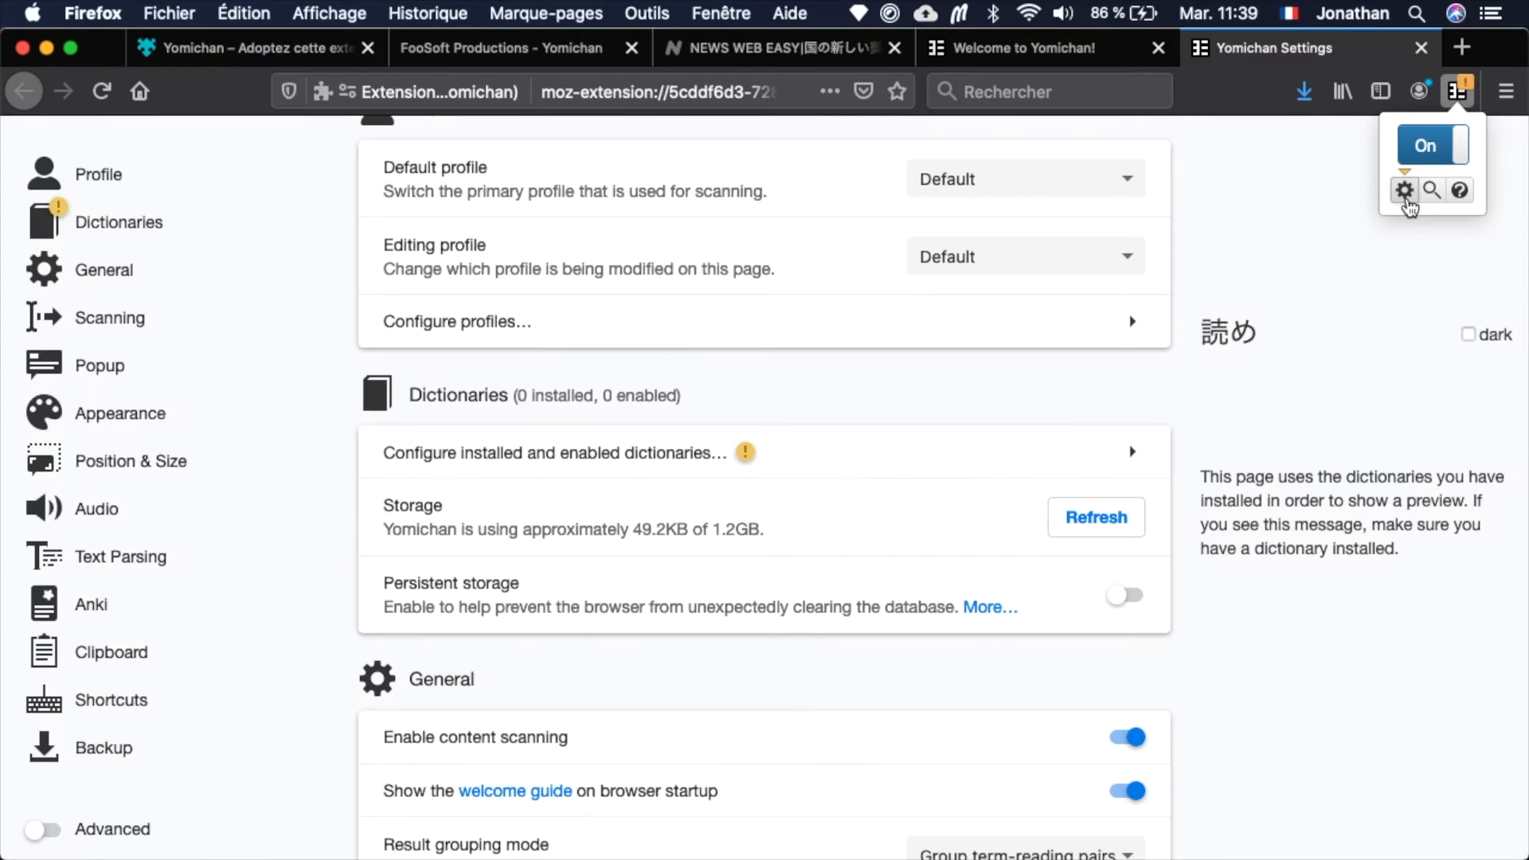
click(1082, 389)
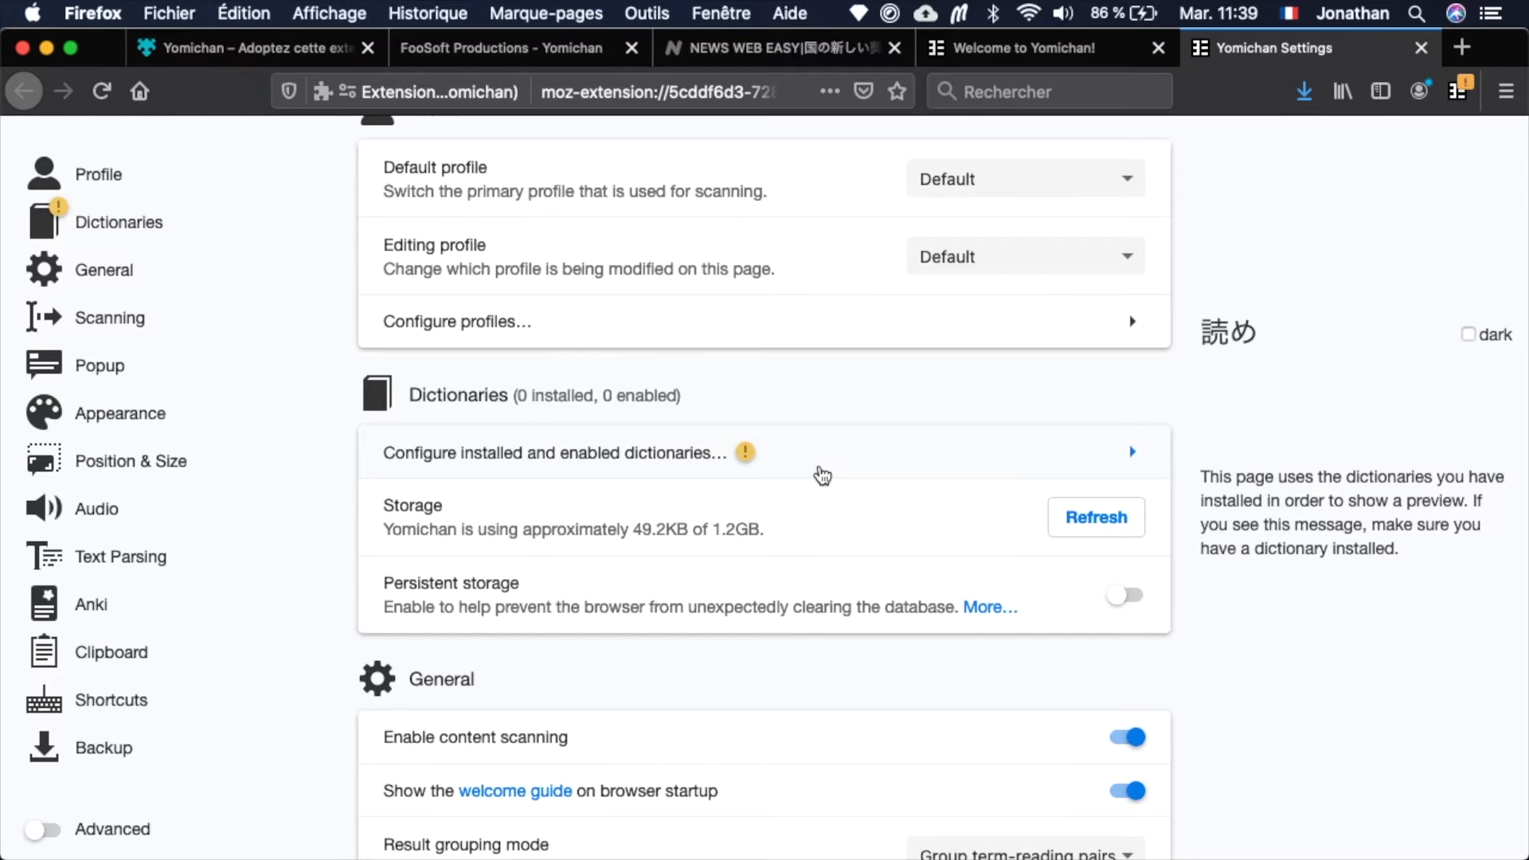
click(822, 476)
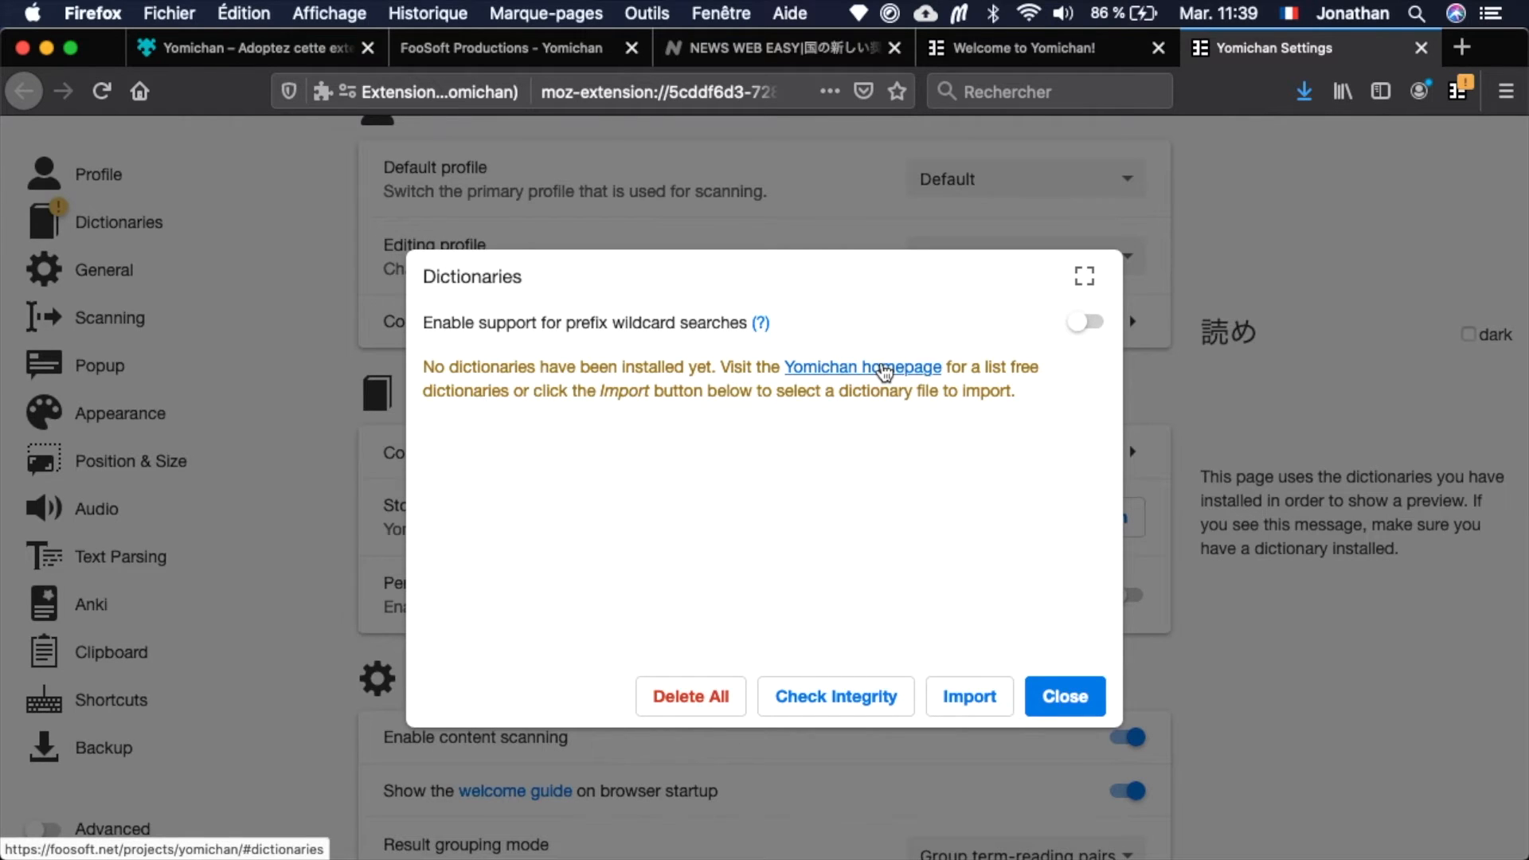
click(884, 371)
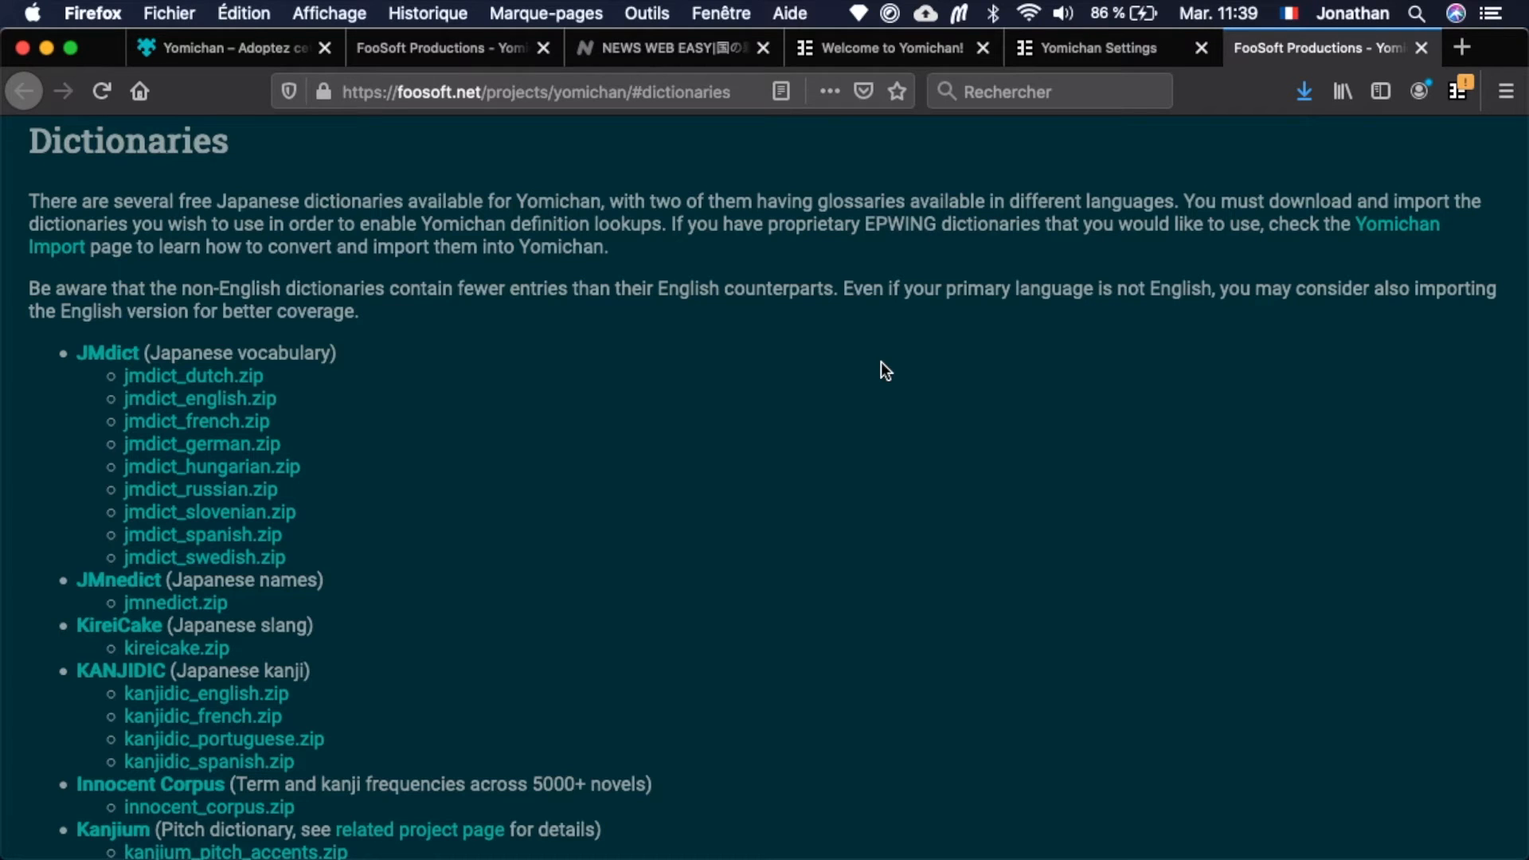
Download jmdict_english.zip from the JMdict Japanese vocabulary list and save the file.
scroll(881, 362, down, 3)
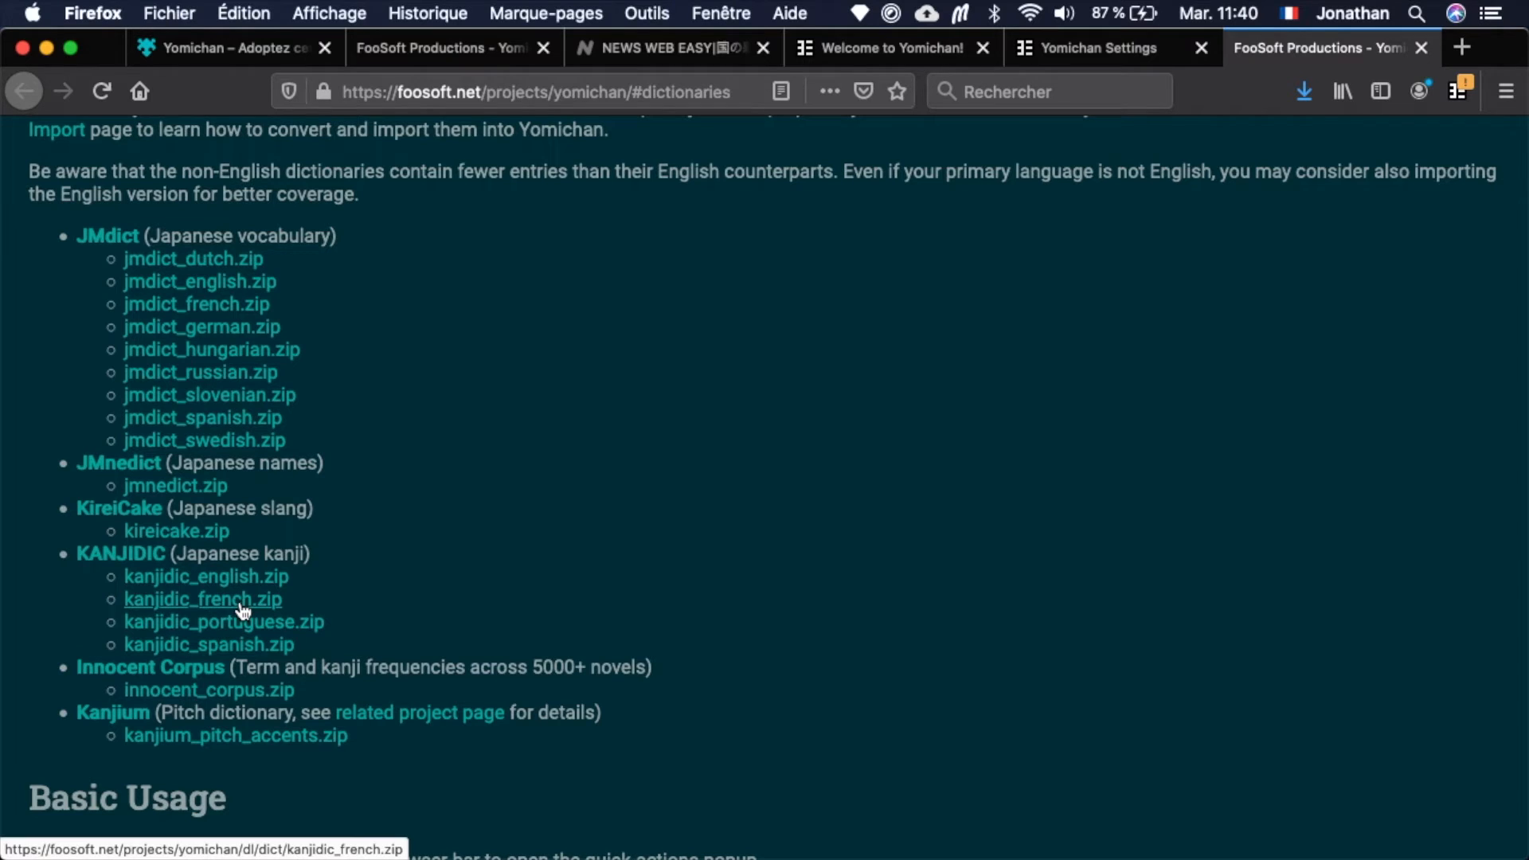
click(259, 285)
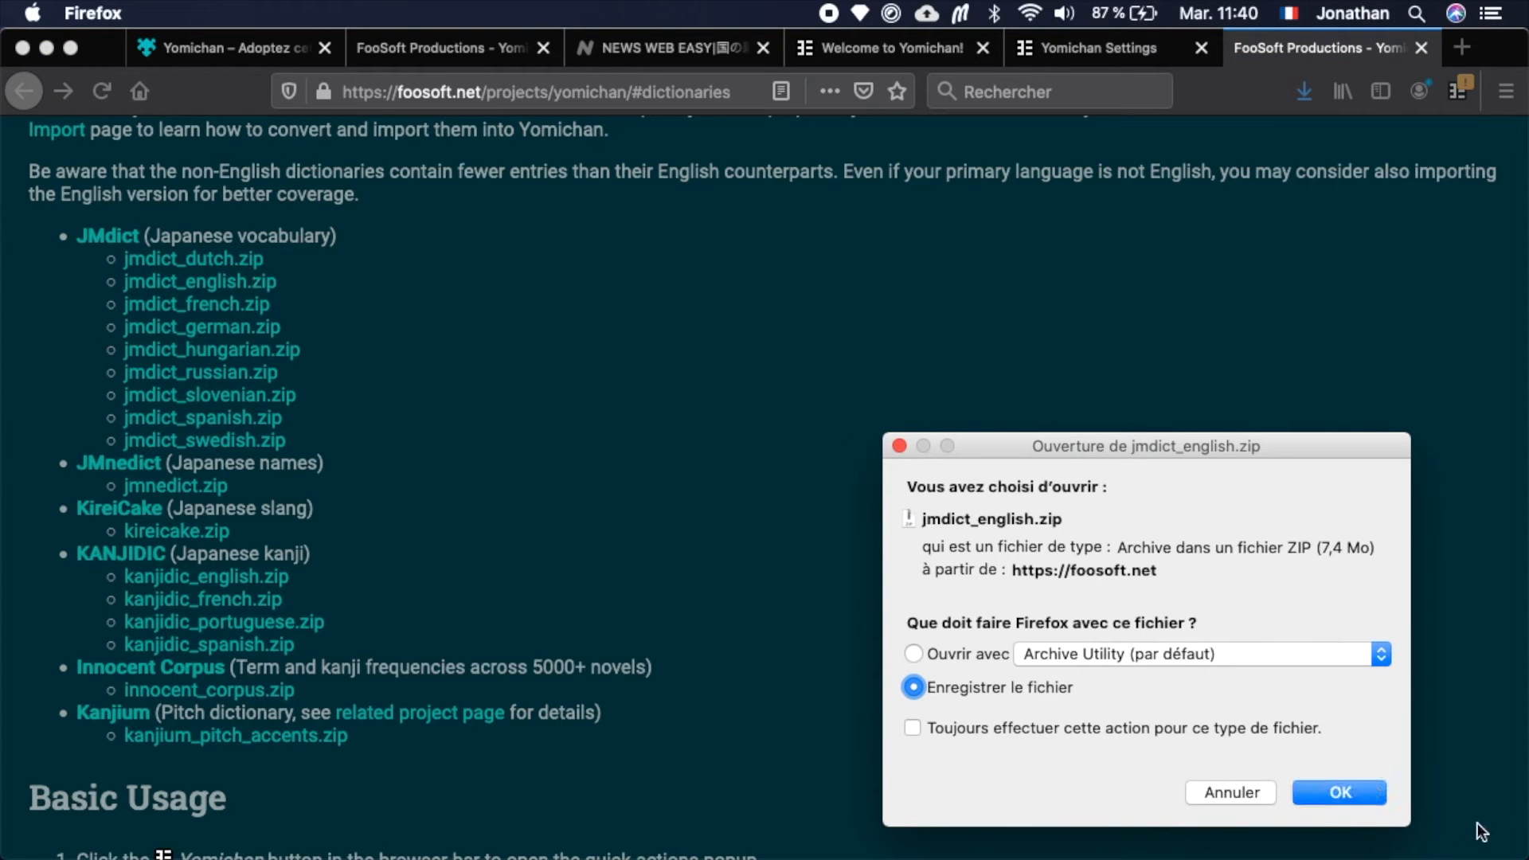
click(1355, 792)
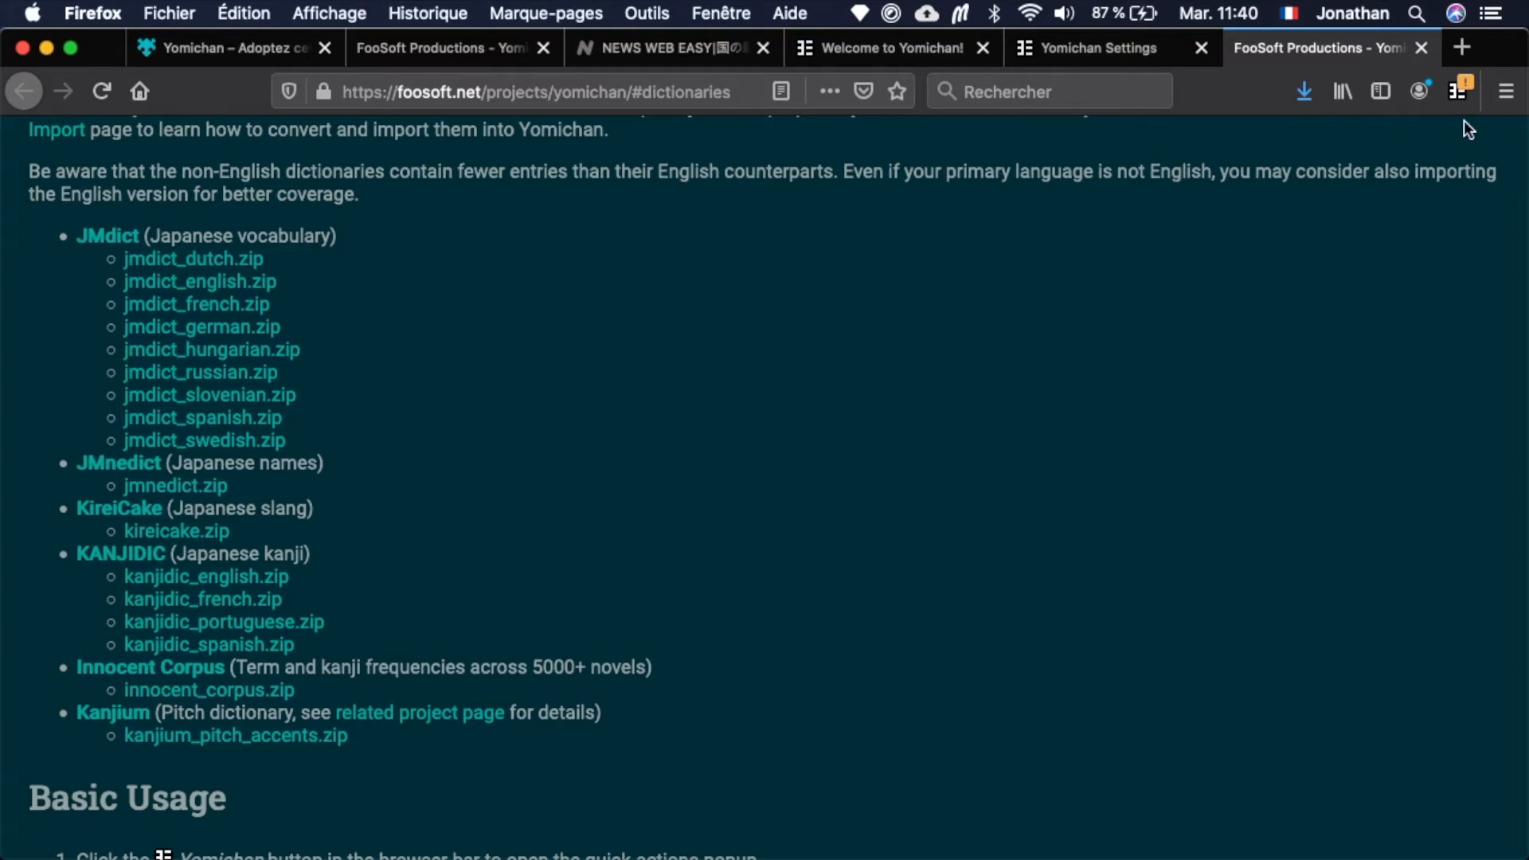
Return to Yomichan's dictionary settings and import the jmdict_english.zip vocabulary dictionary from the Bureau folder.
click(1457, 90)
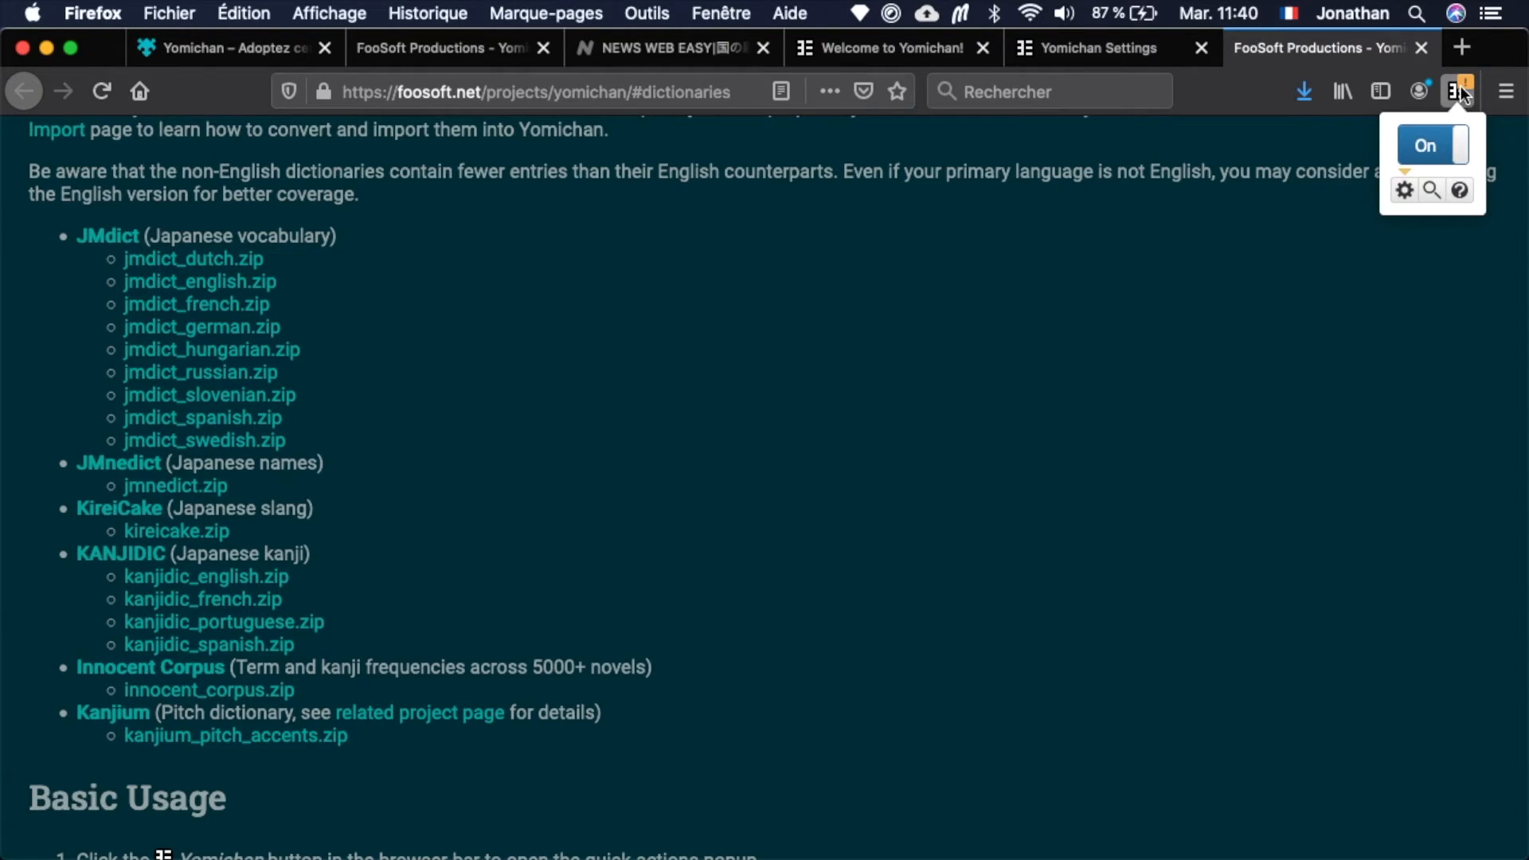
click(1404, 191)
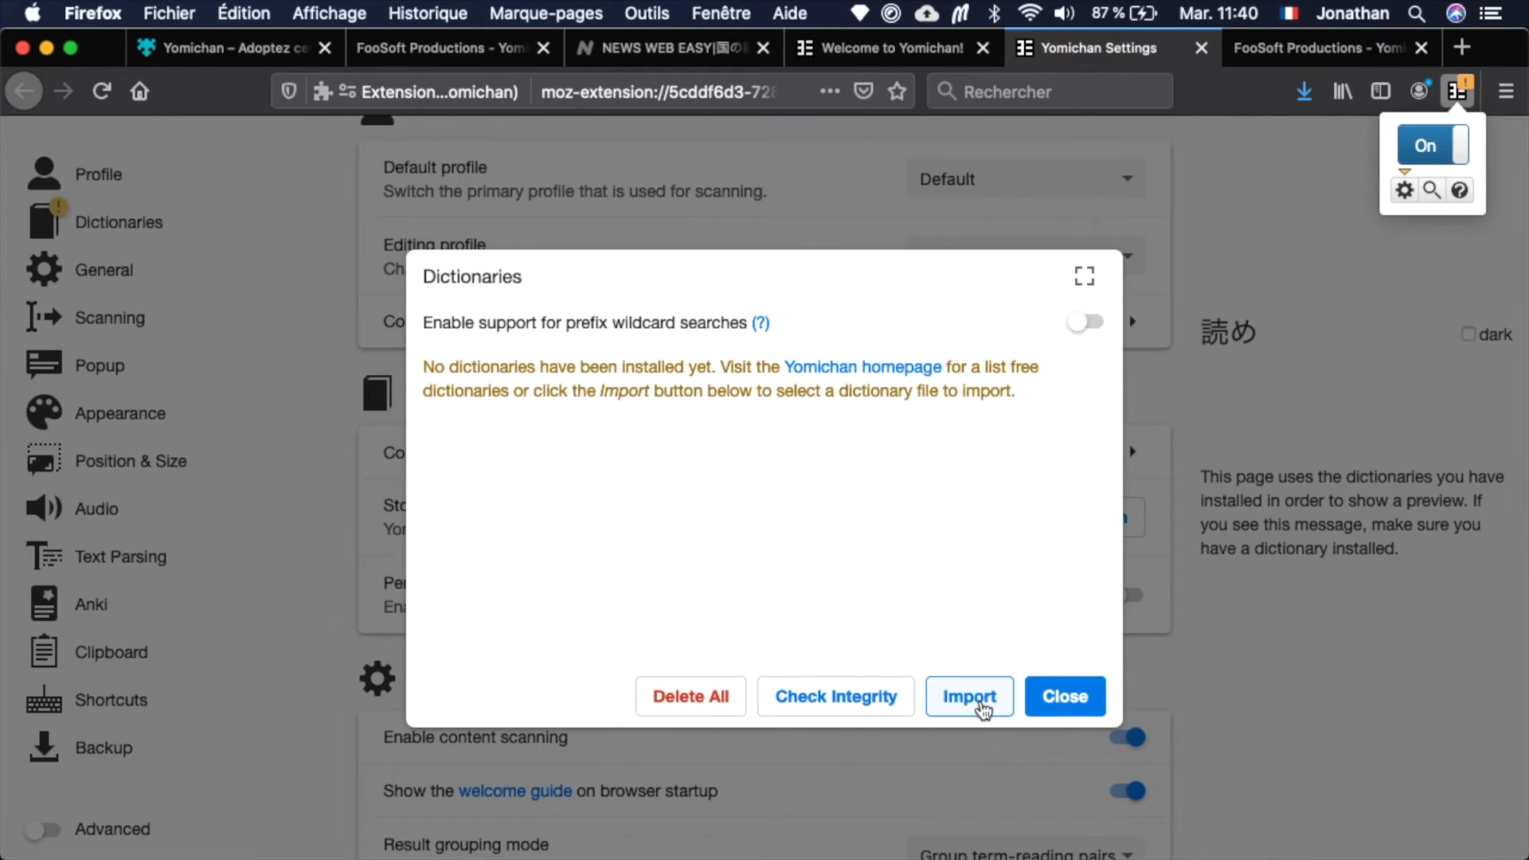
click(983, 706)
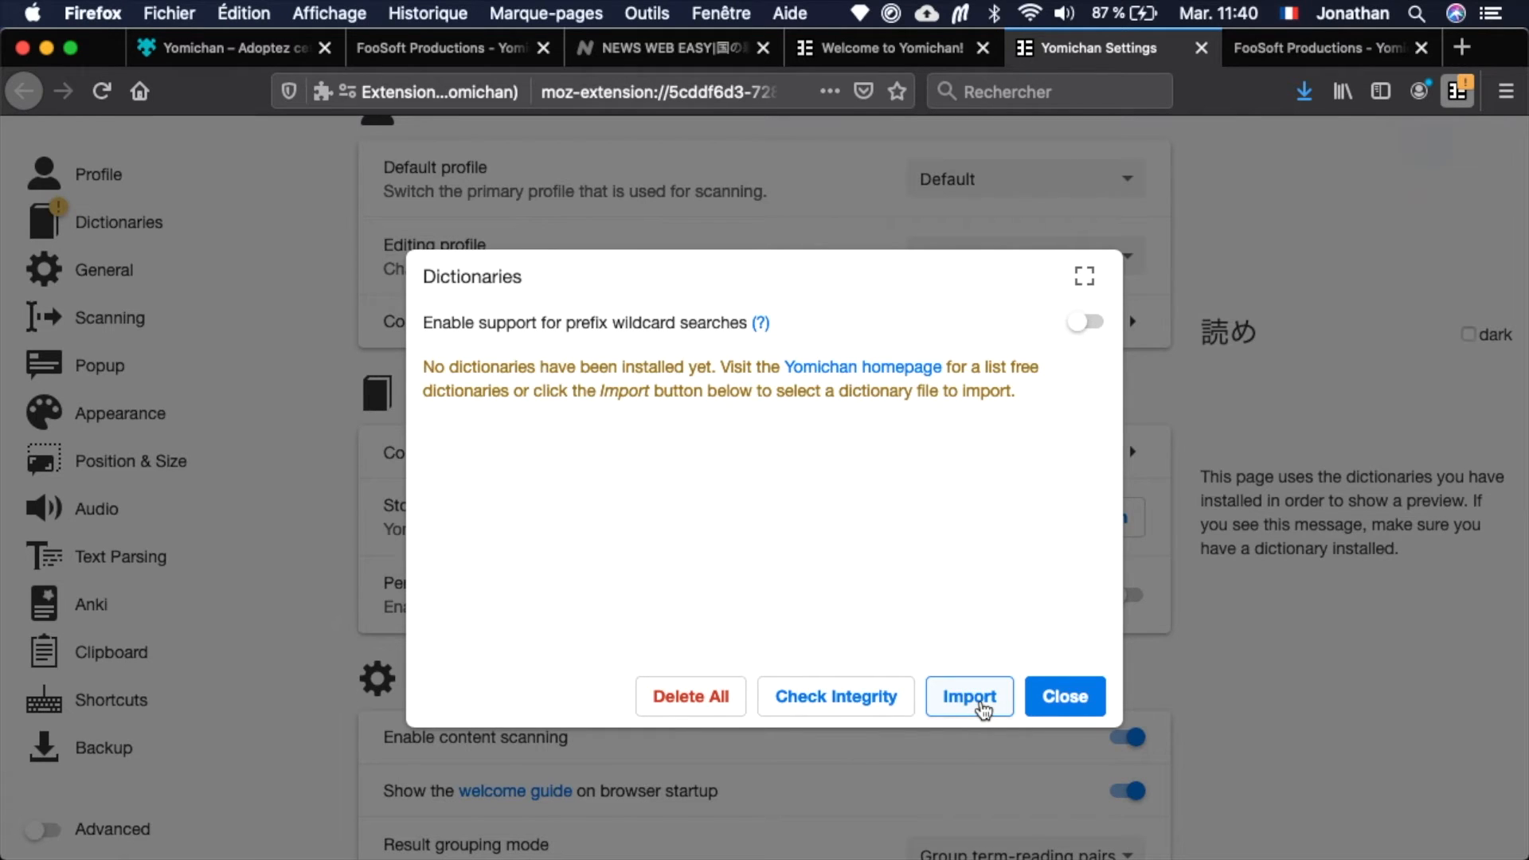
click(983, 705)
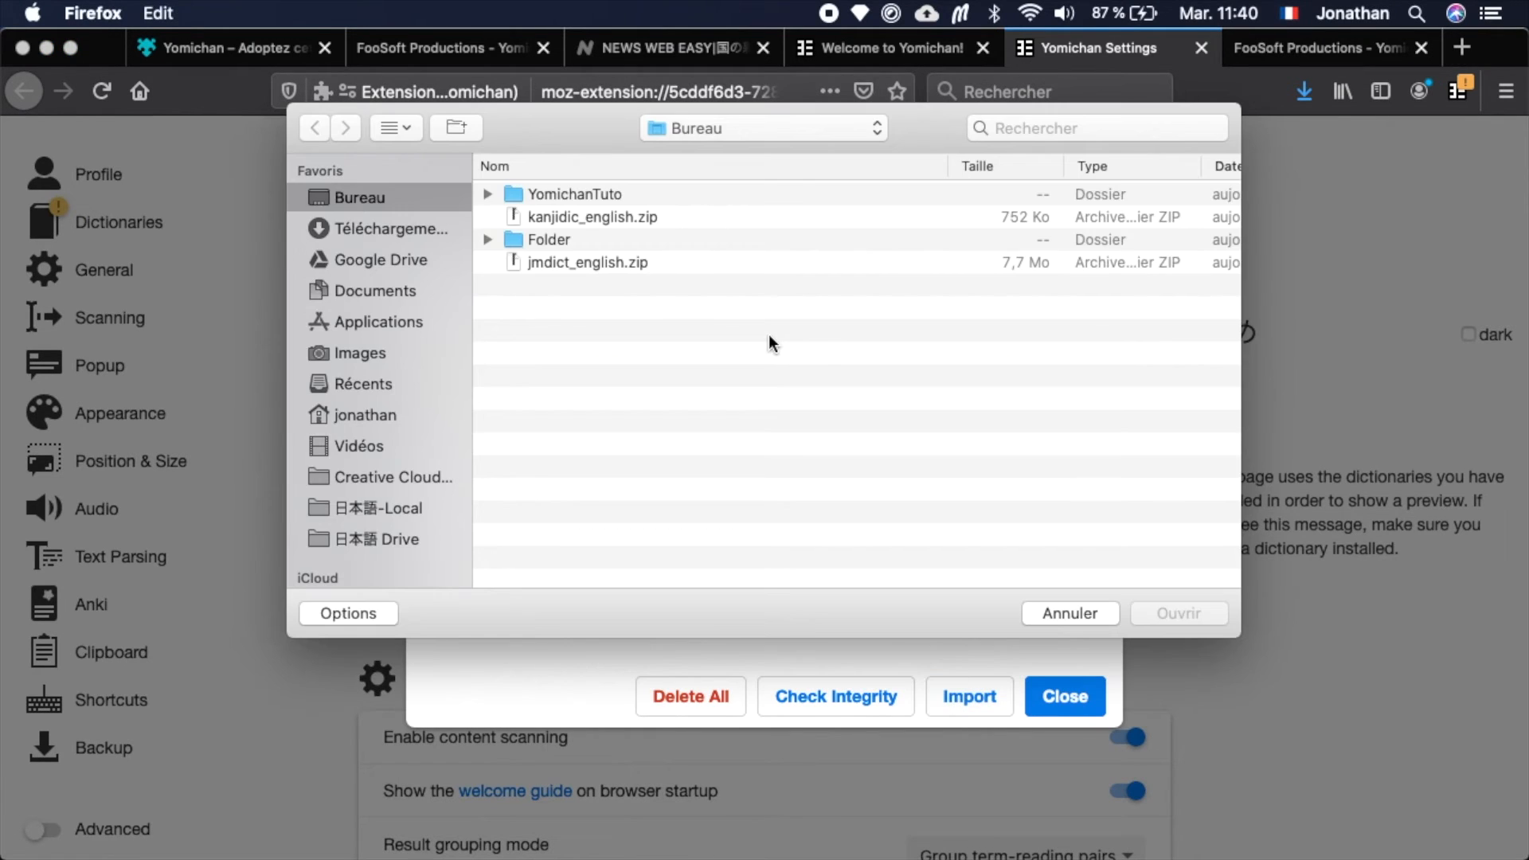
click(633, 217)
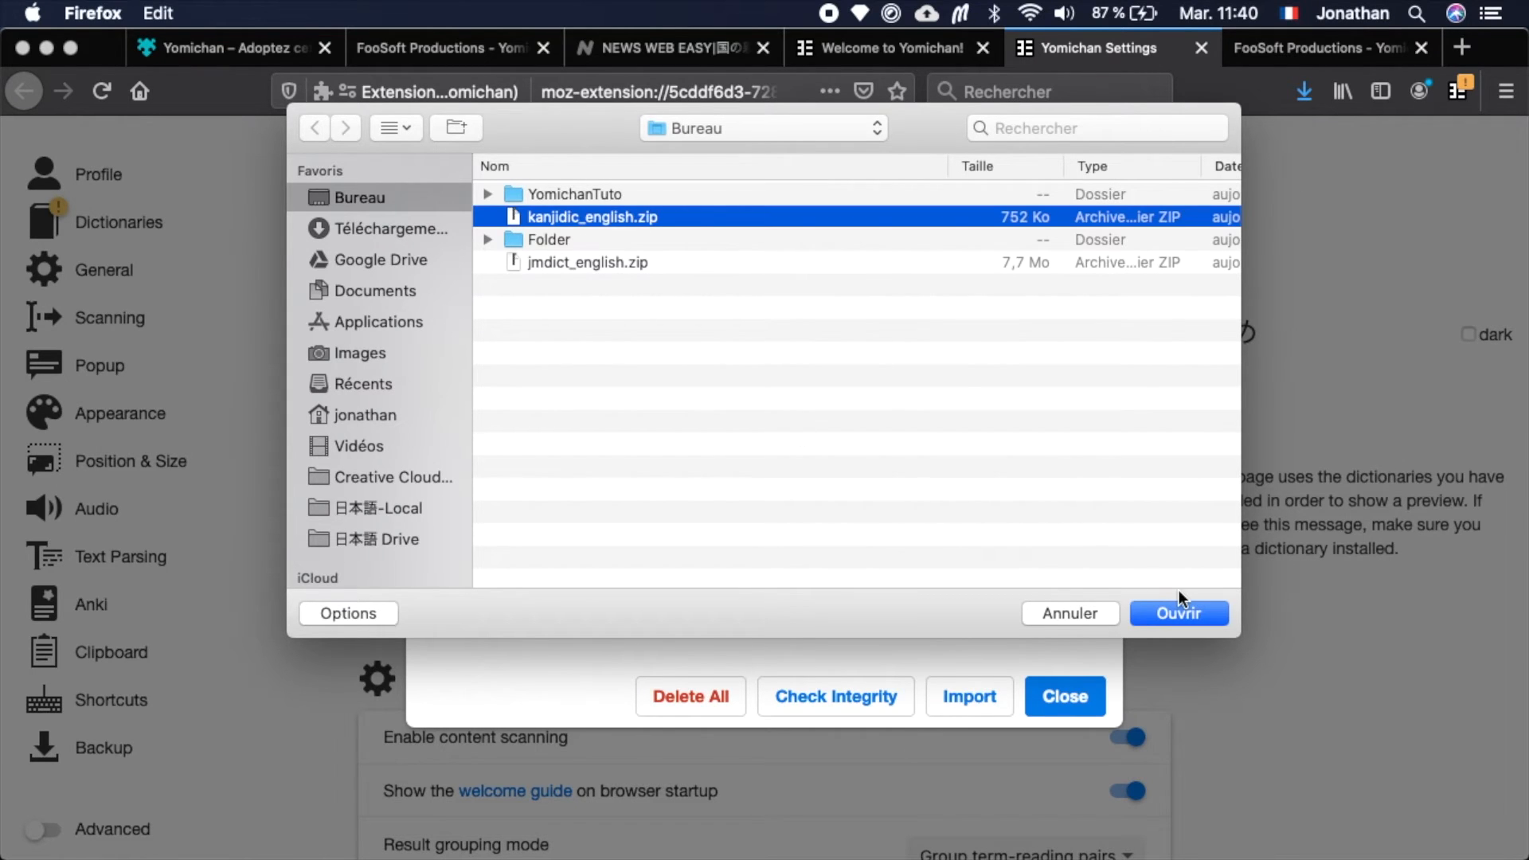
click(687, 263)
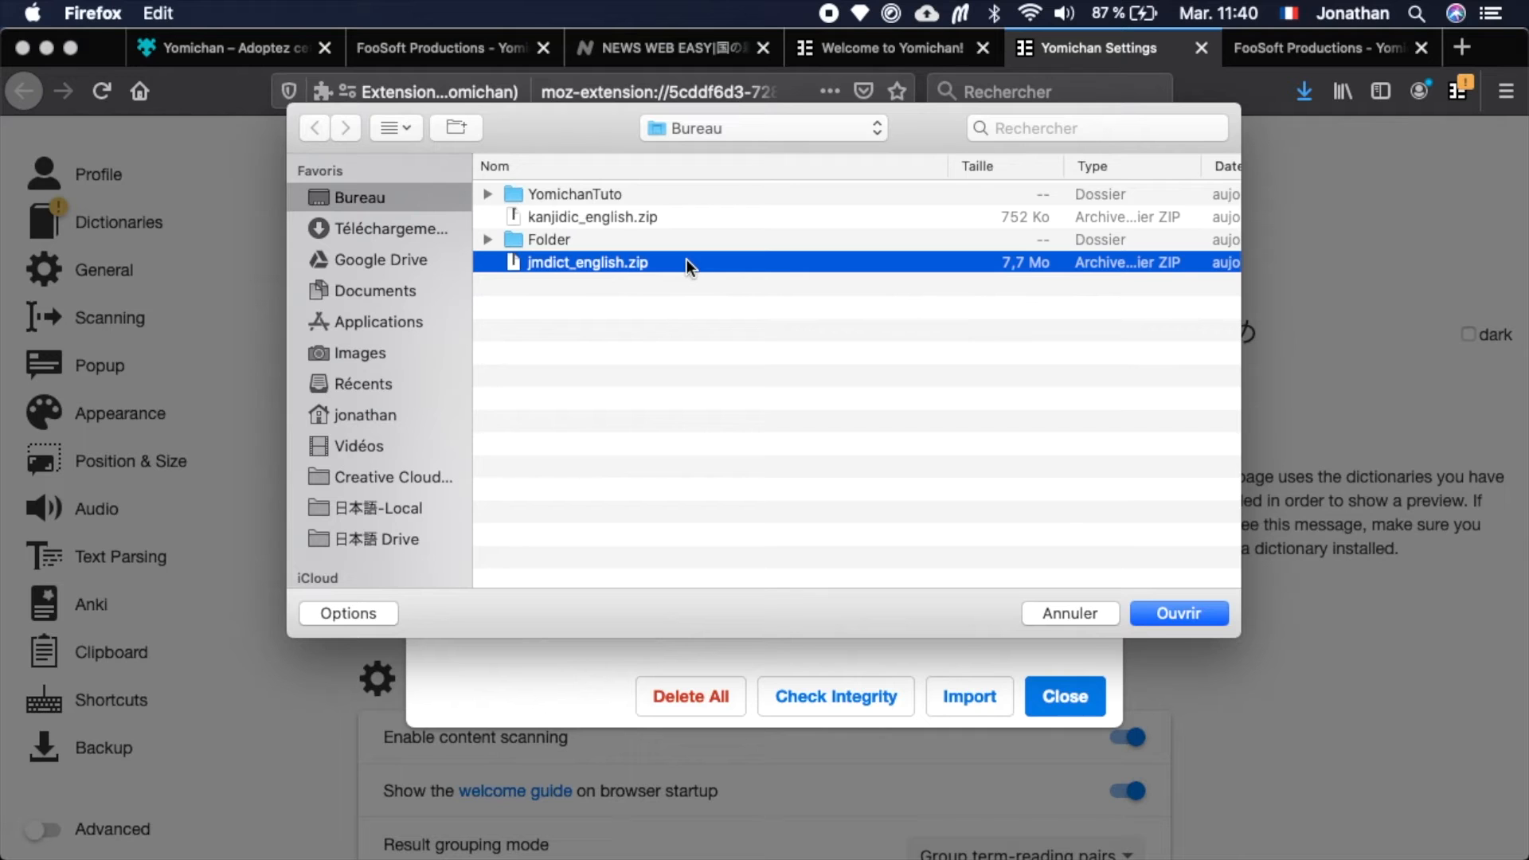
click(1177, 618)
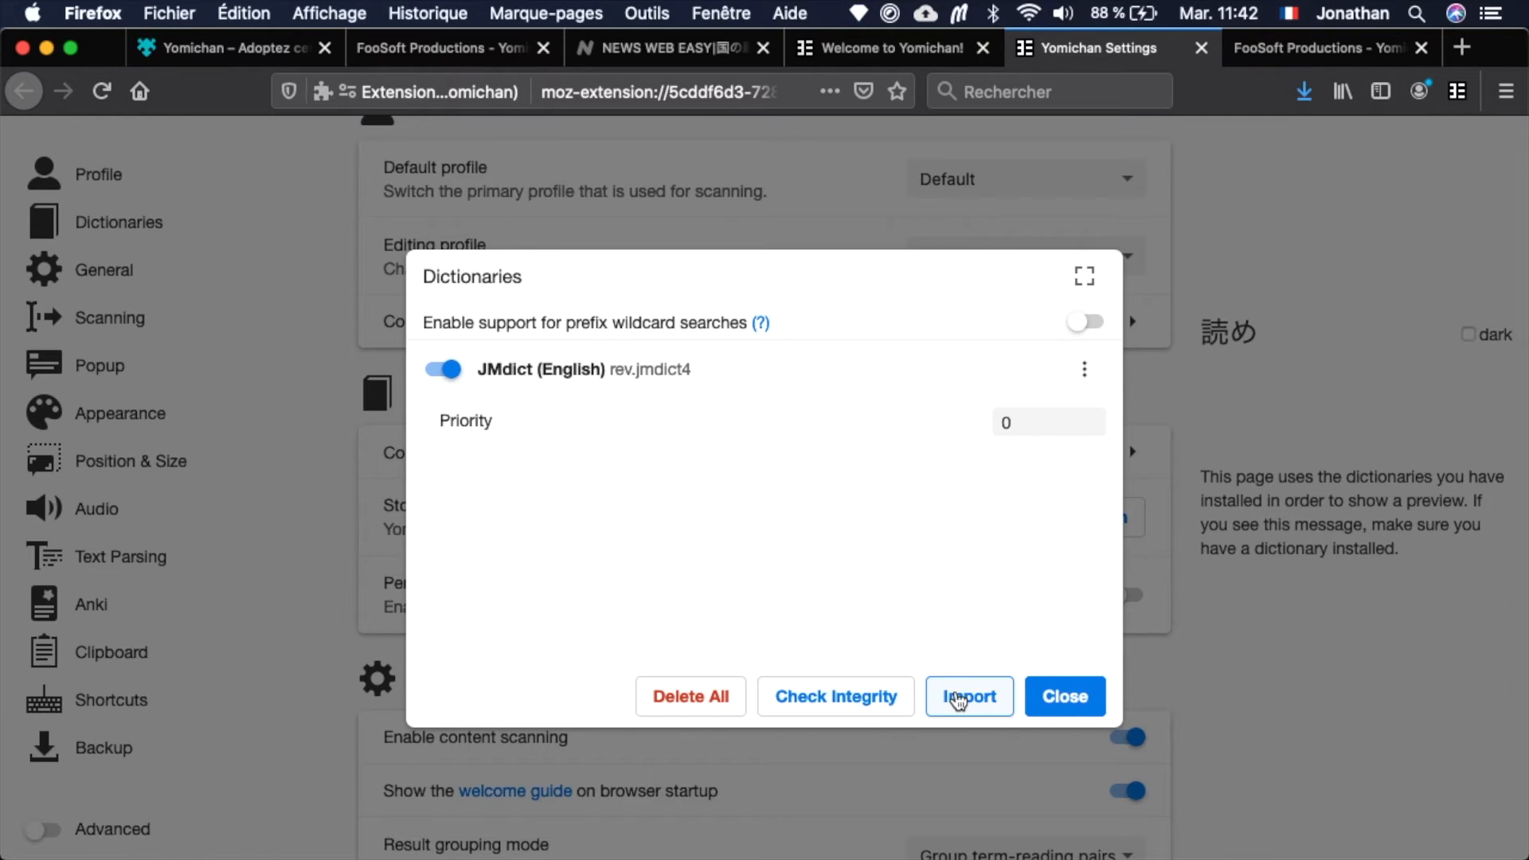
Import the kanjidic_english.zip kanji dictionary into Yomichan and close the dictionary configuration.
click(958, 701)
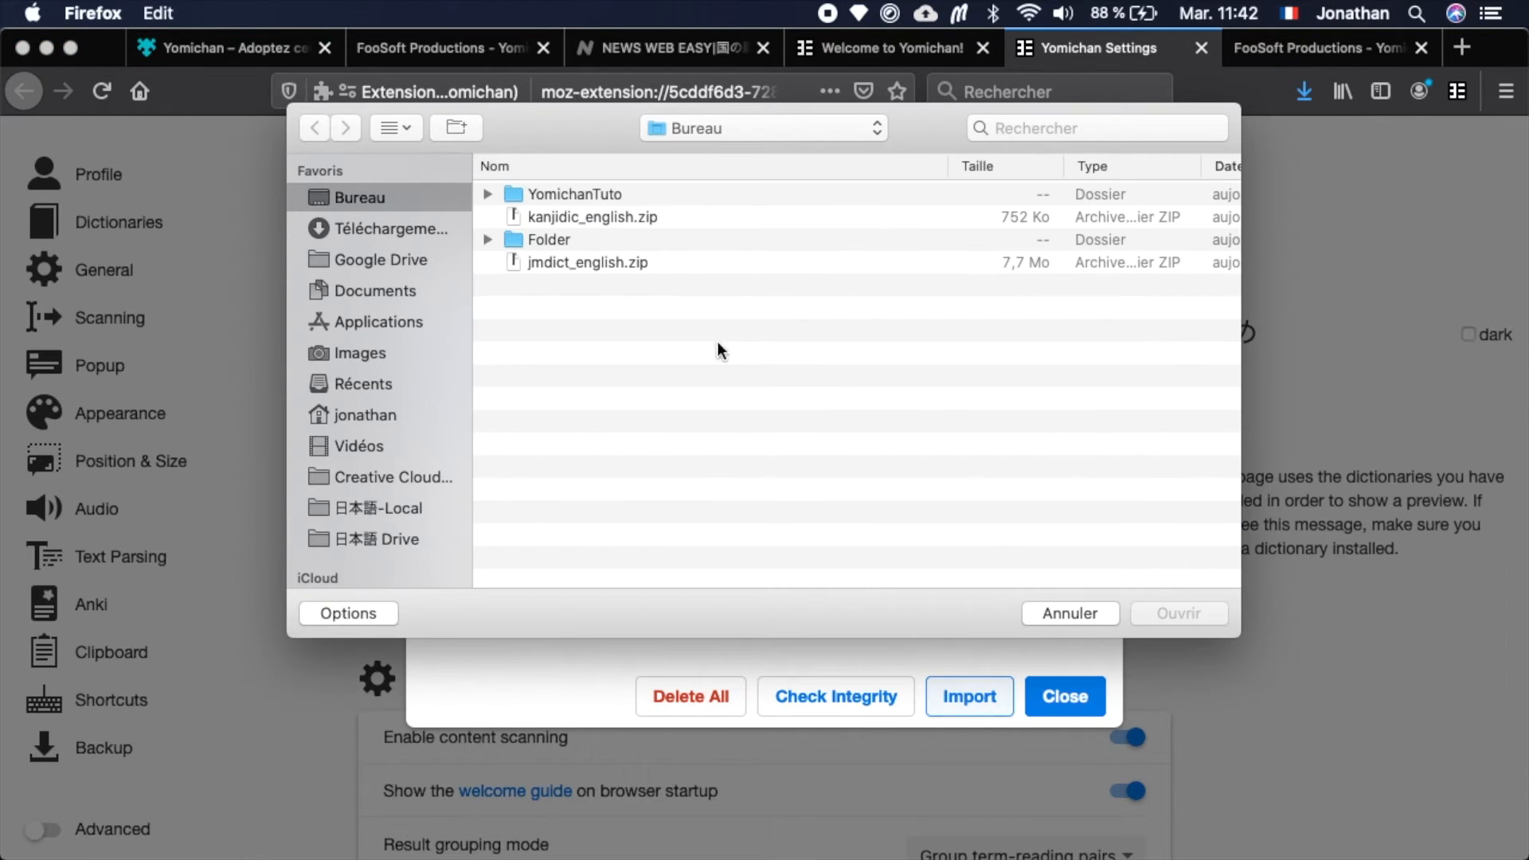
click(587, 215)
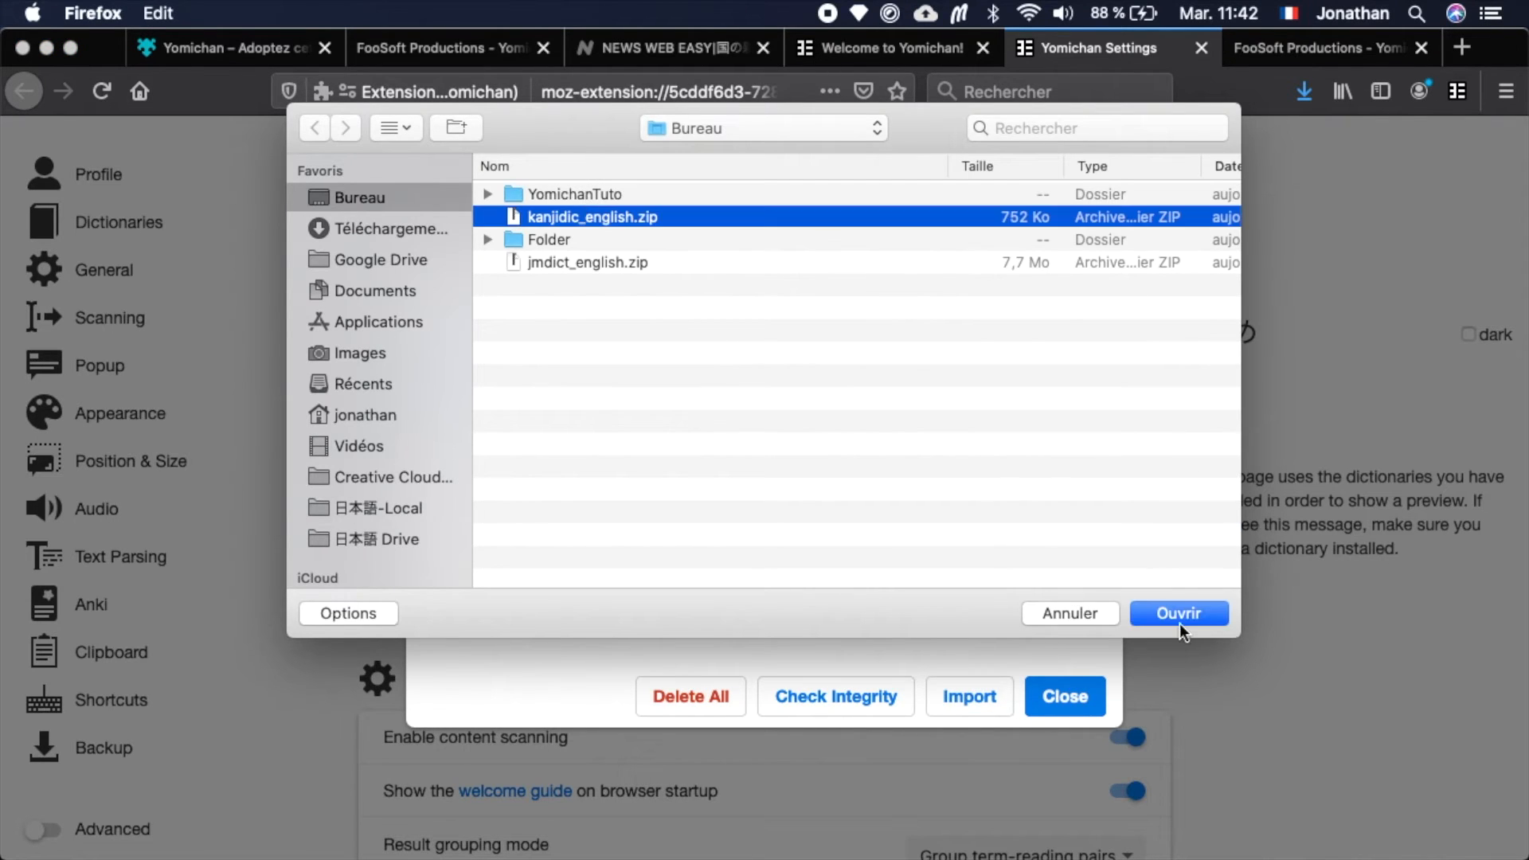
click(1205, 614)
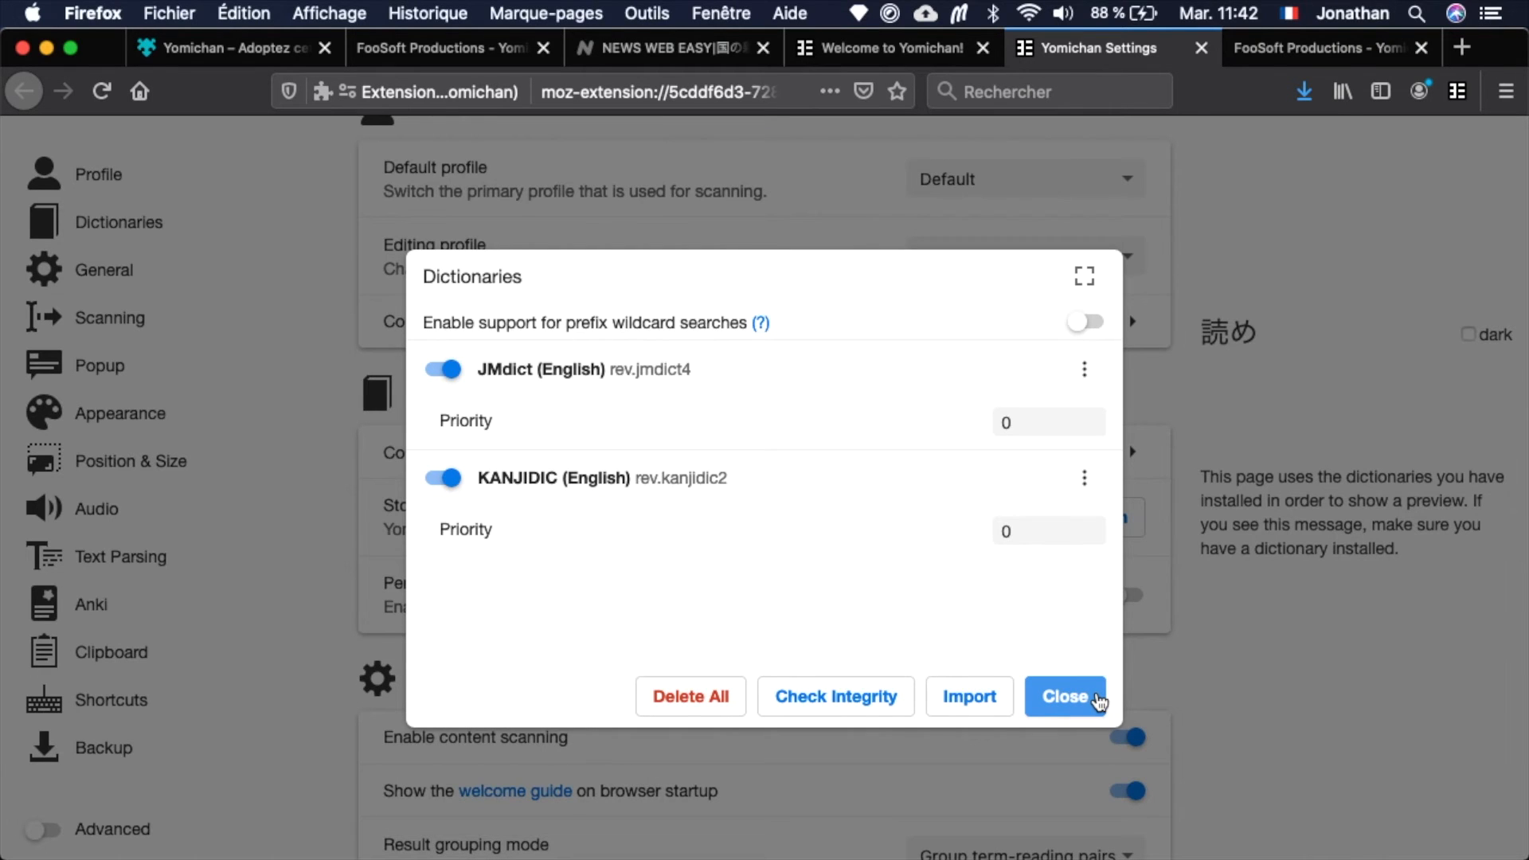
click(1098, 701)
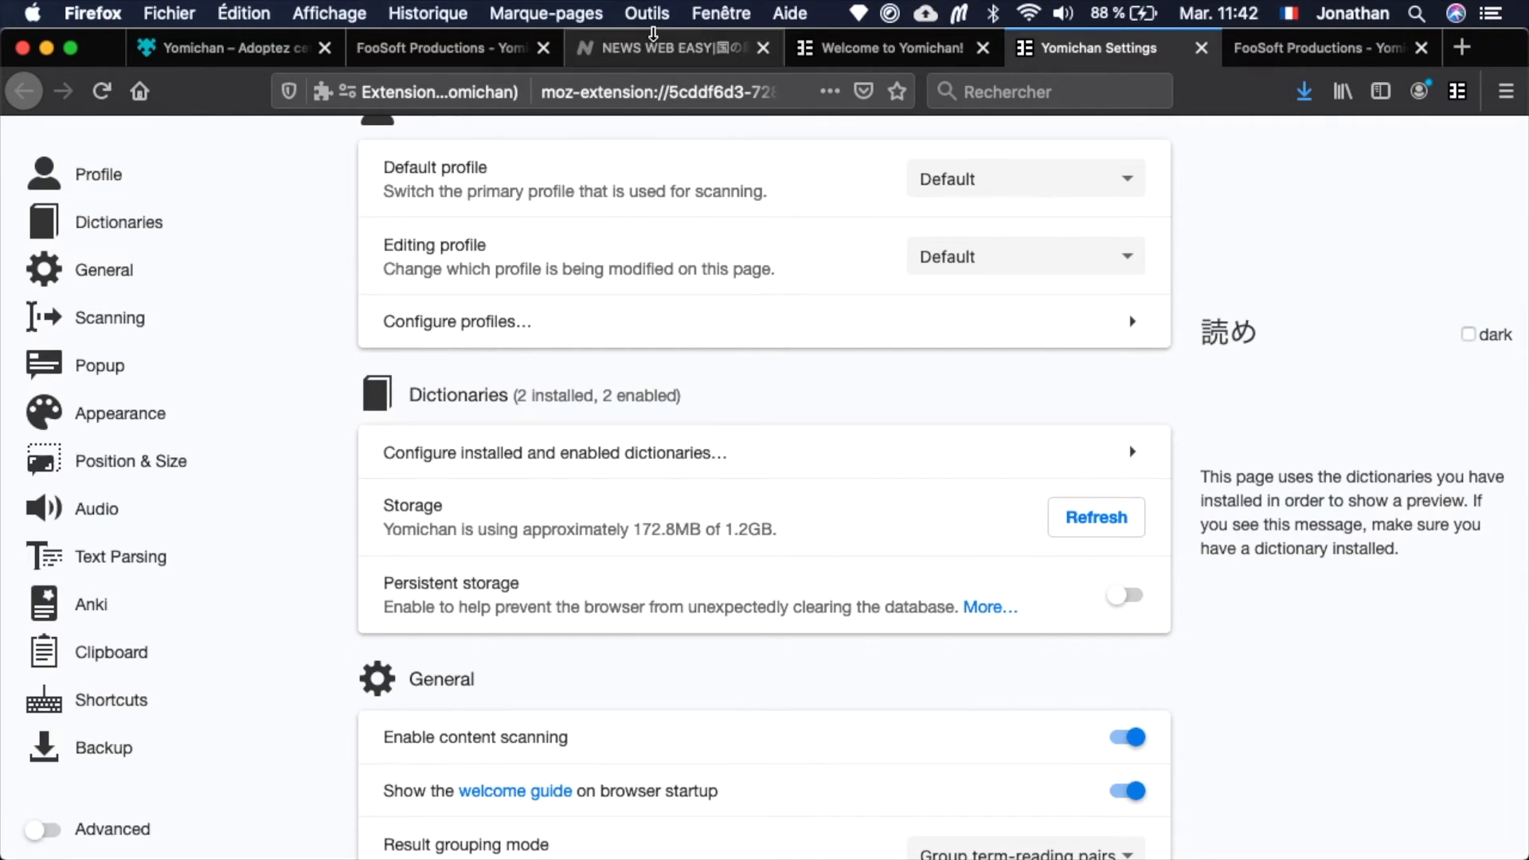
Switch to the NHK News Web Easy article and look up 家庭 in its first paragraph with Yomichan.
click(656, 50)
scroll(963, 510, up, 5)
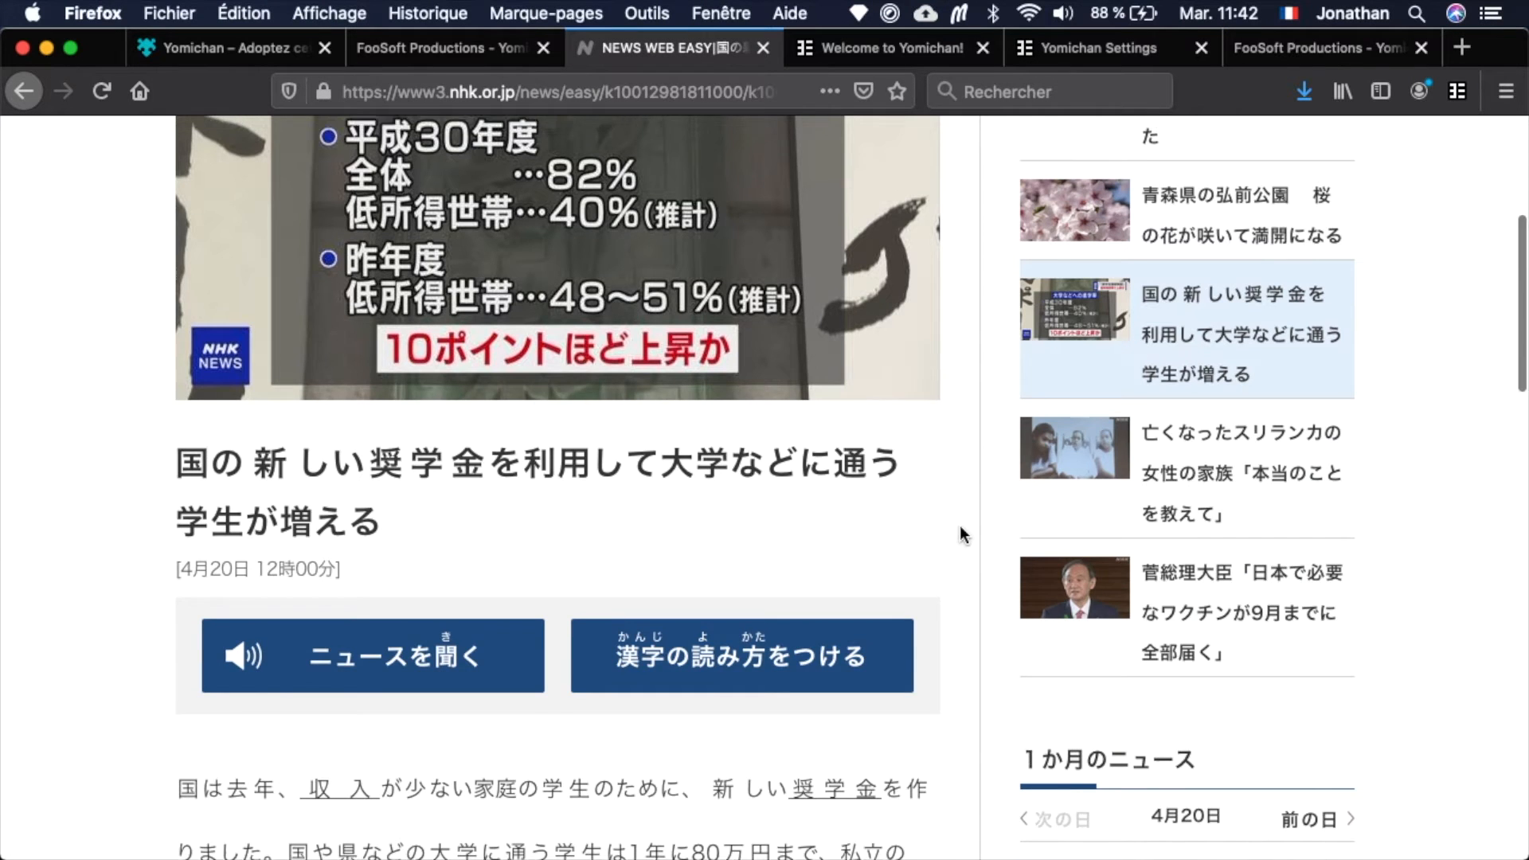
scroll(963, 533, down, 7)
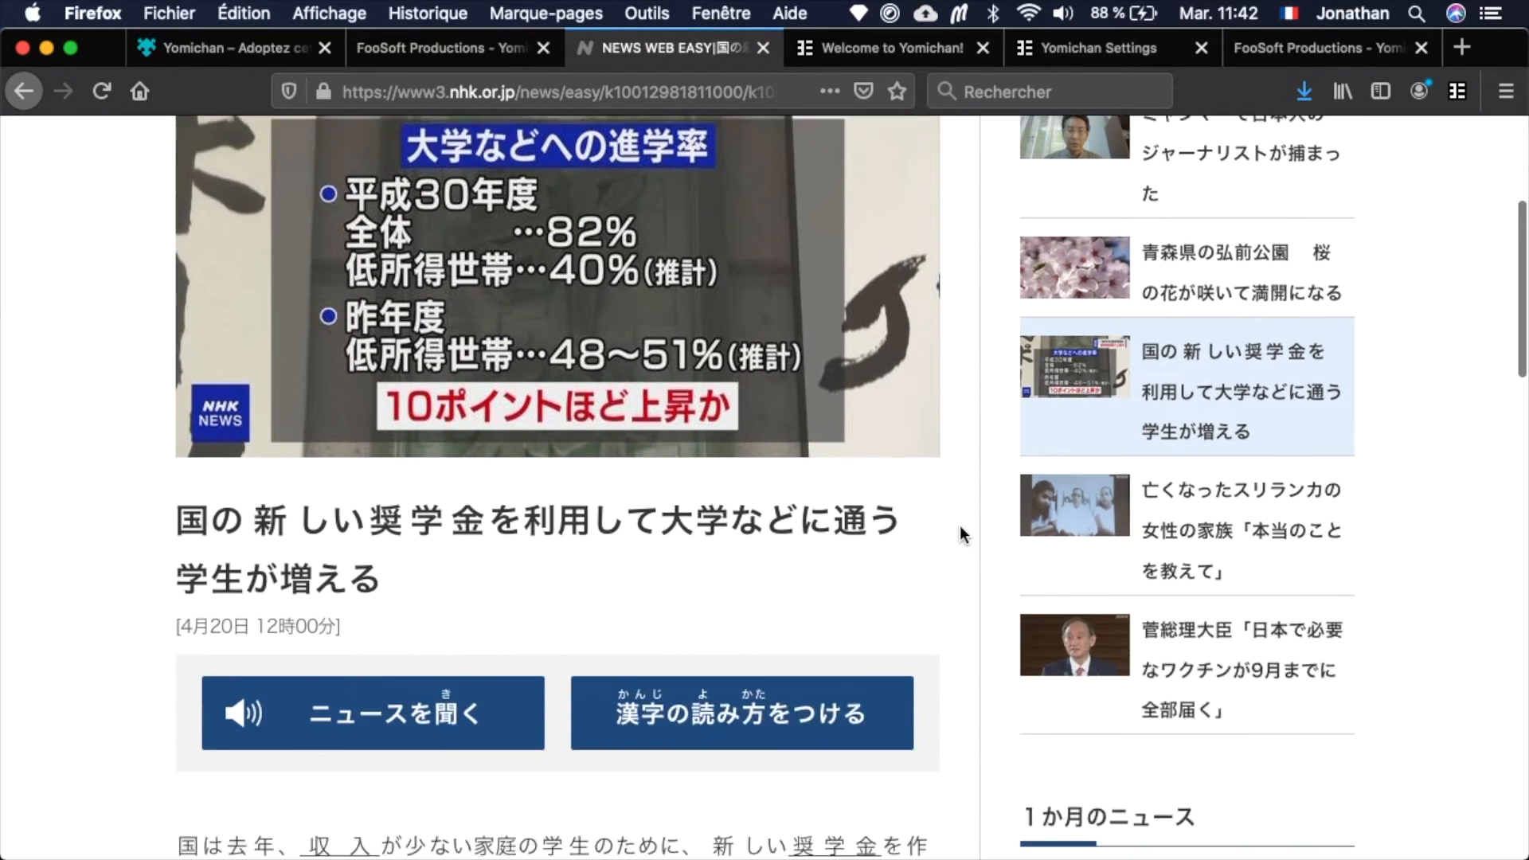
scroll(963, 535, down, 1)
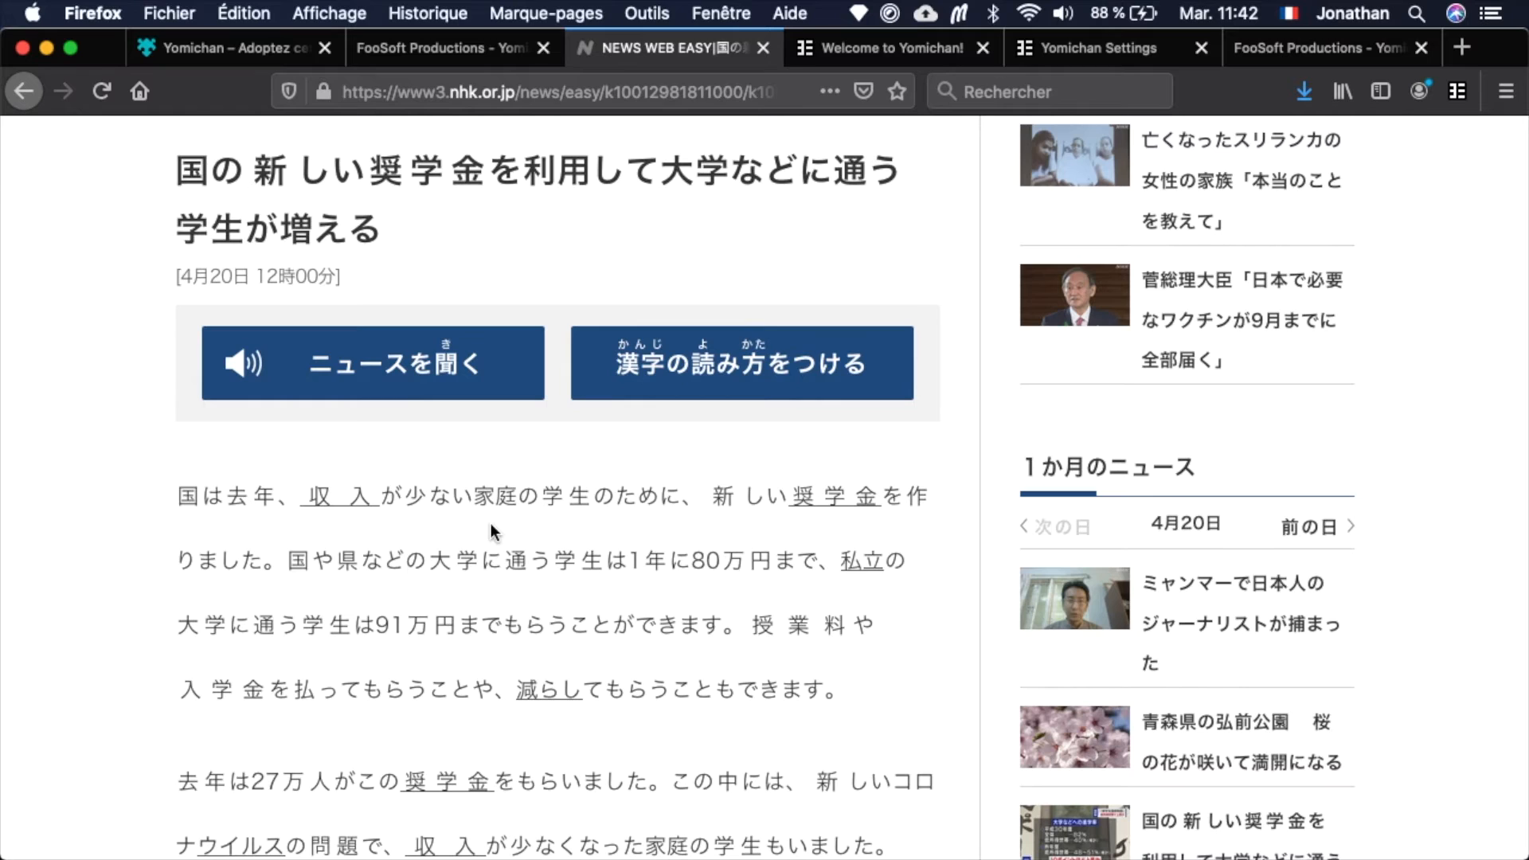
mouse_move(486, 500)
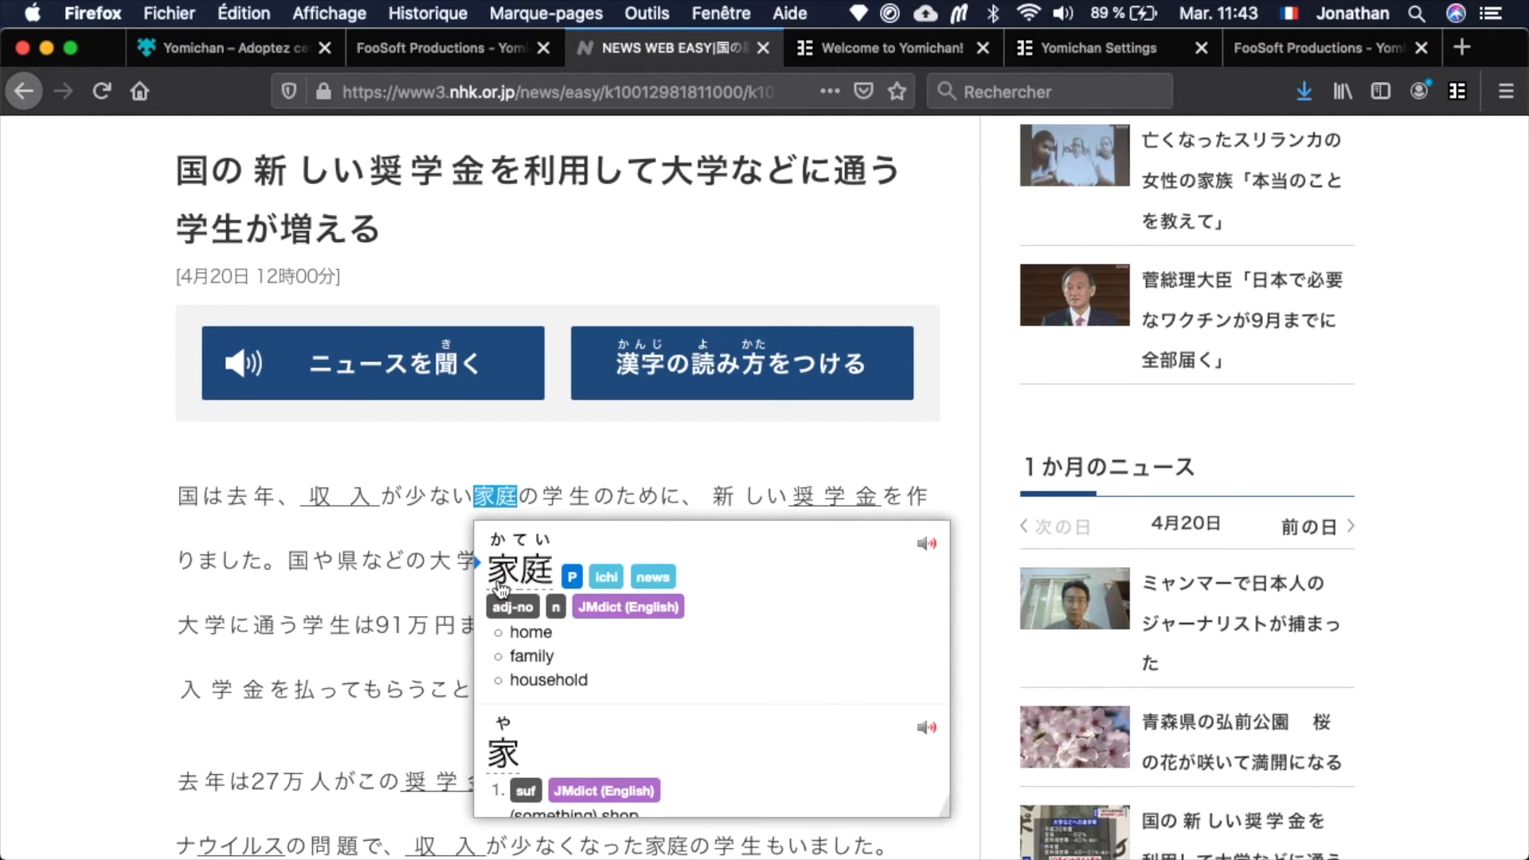
View the kanji entry for 庭 in the Yomichan lookup, browse its details, and close the popup.
click(543, 584)
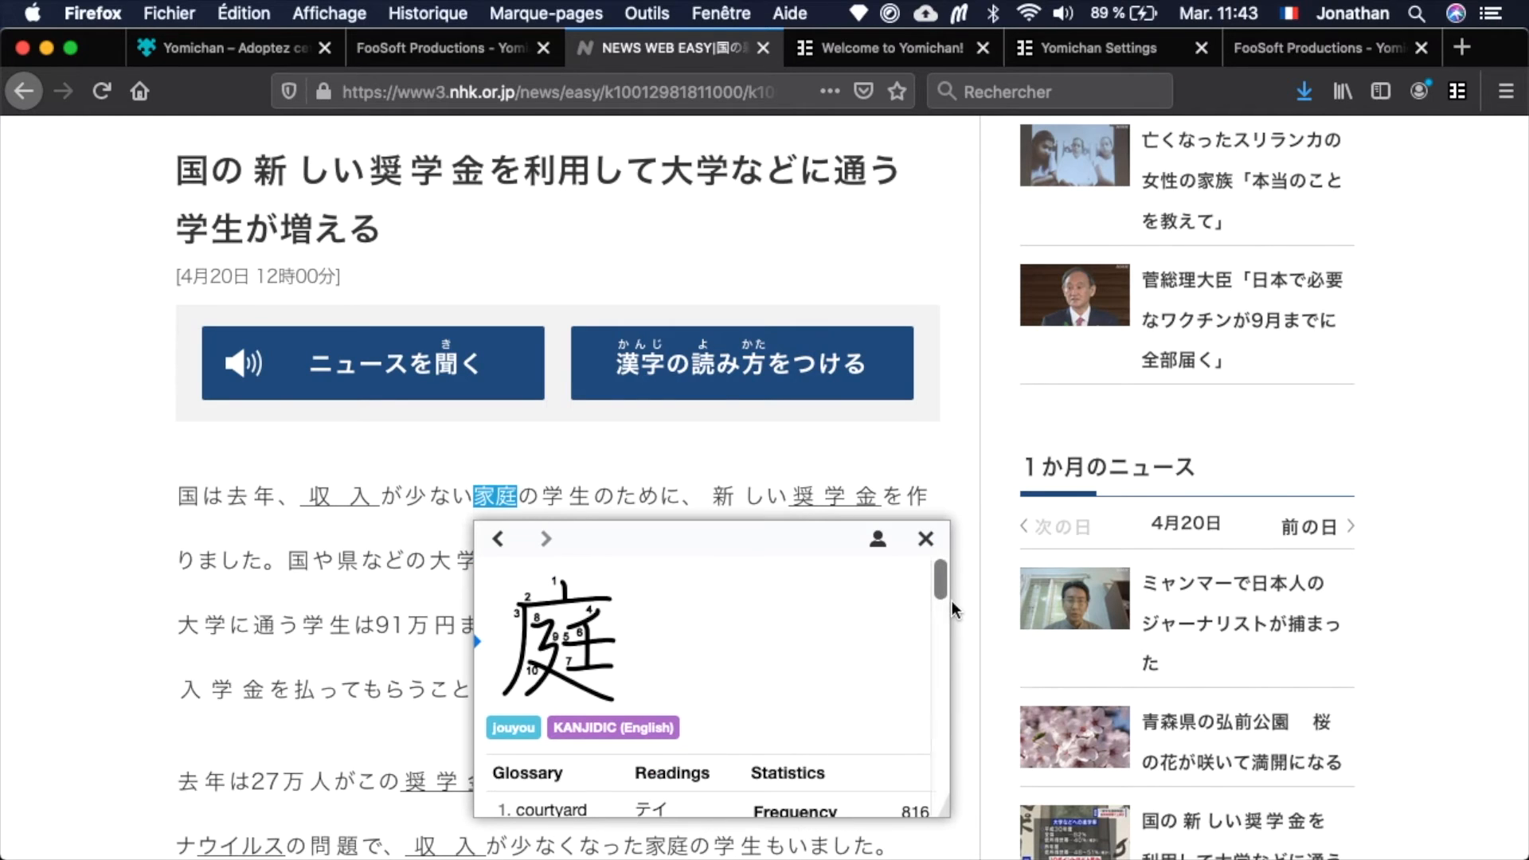
mouse_move(939, 586)
mouse_down()
mouse_move(935, 623)
mouse_move(935, 567)
mouse_up()
mouse_move(934, 560)
mouse_down()
mouse_move(925, 800)
mouse_move(943, 720)
mouse_move(942, 761)
mouse_move(938, 796)
mouse_move(945, 578)
mouse_up()
click(925, 541)
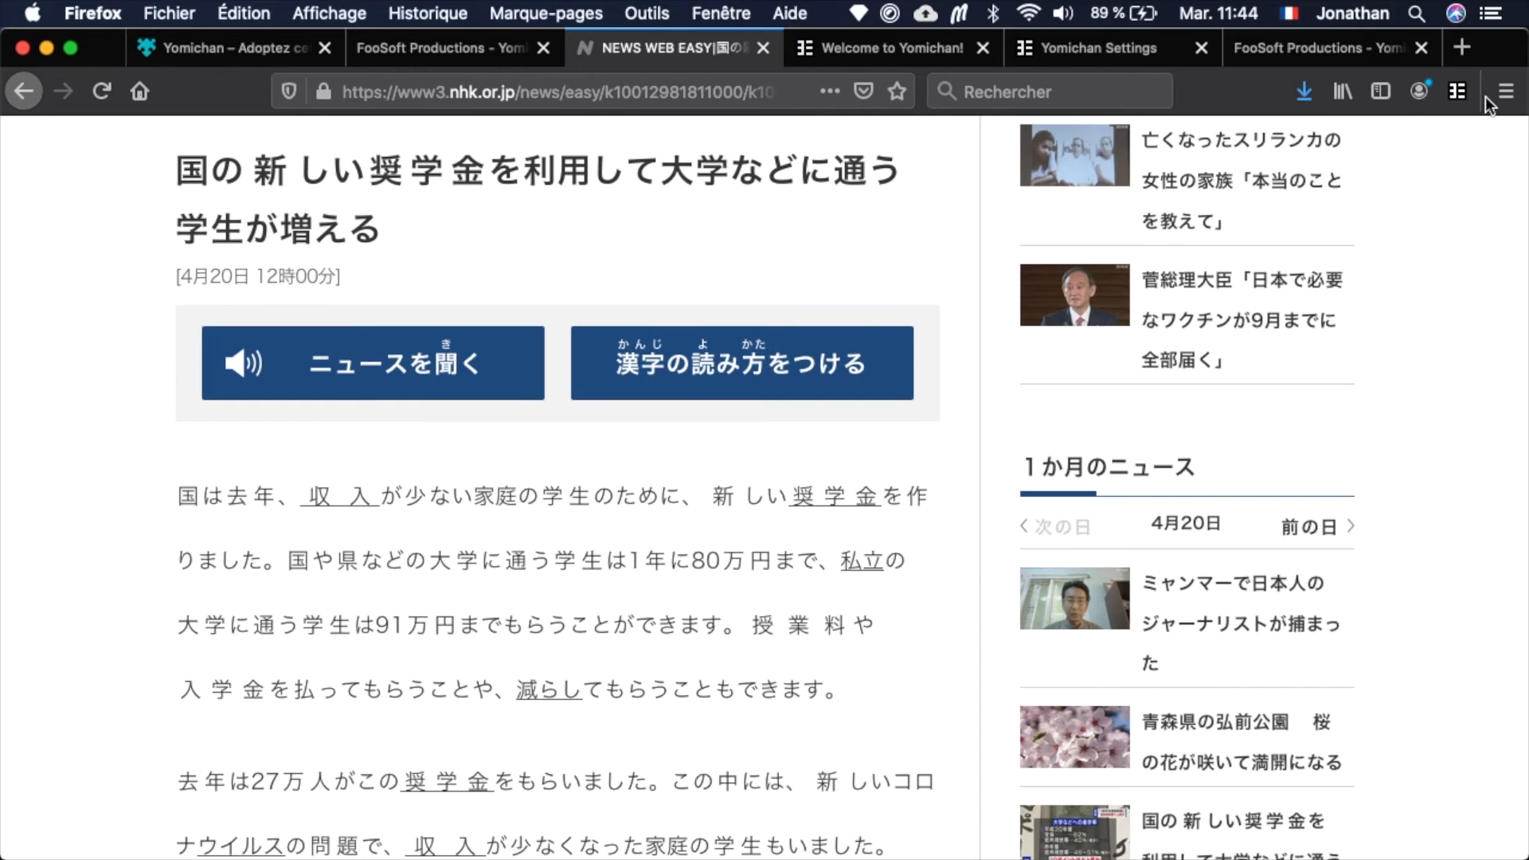
Go to the Anki section of Yomichan's settings and enable Anki integration.
click(1446, 97)
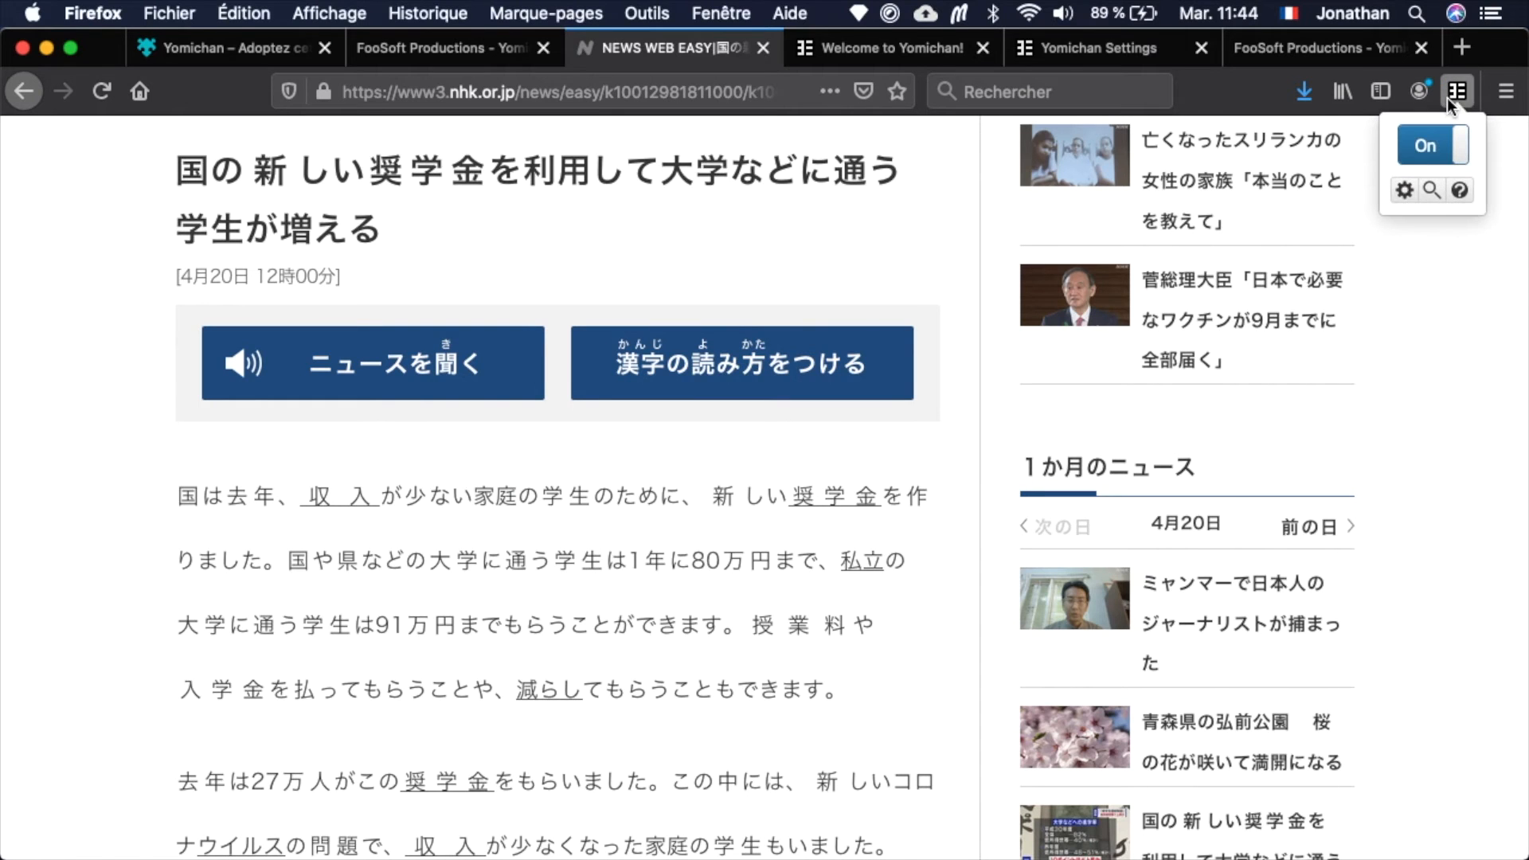
click(1405, 191)
scroll(300, 675, down, 3)
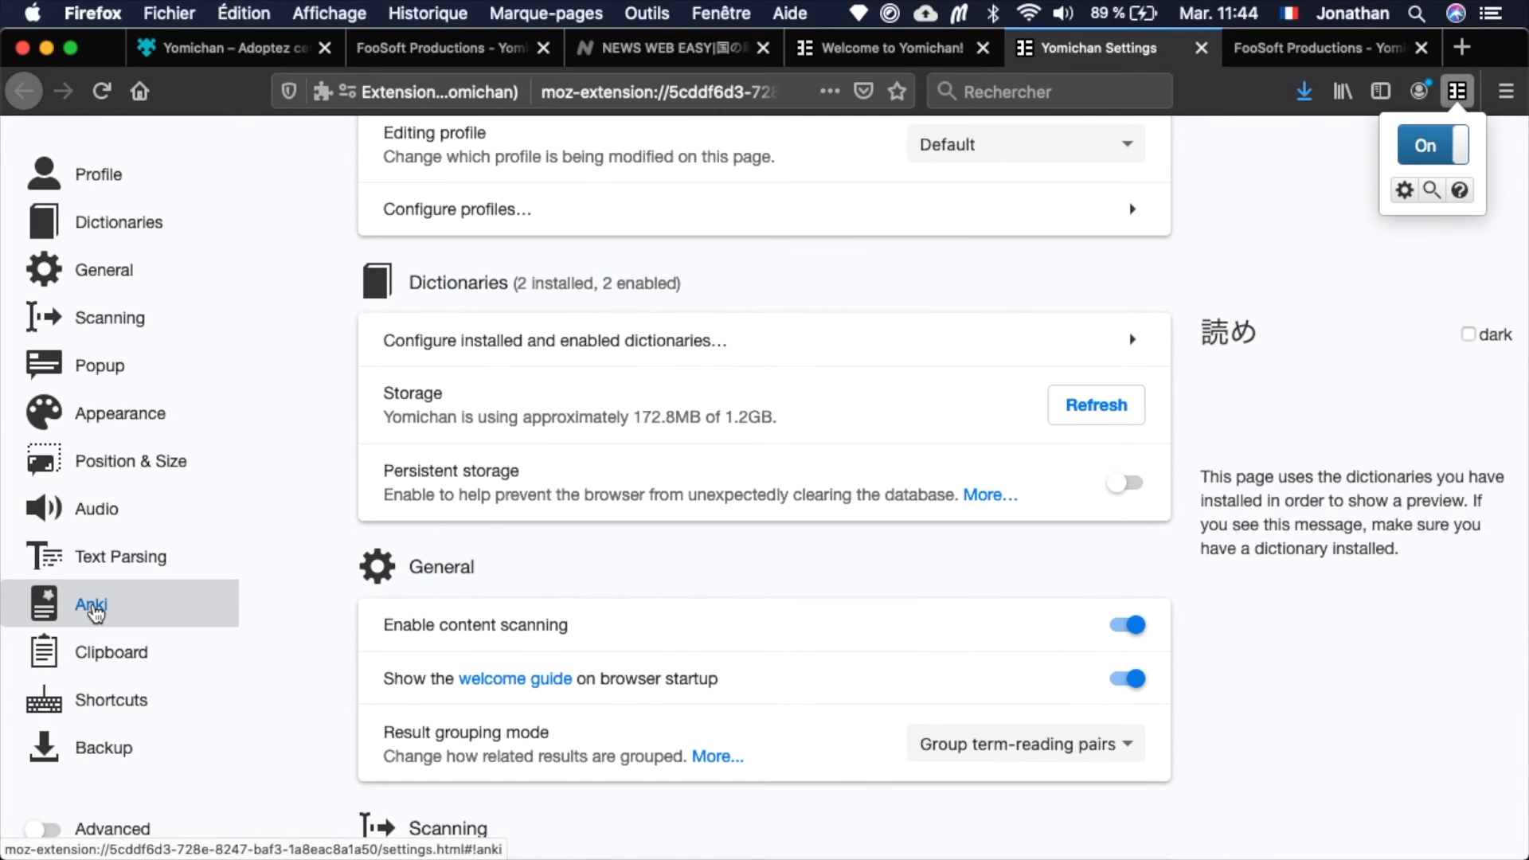
click(91, 607)
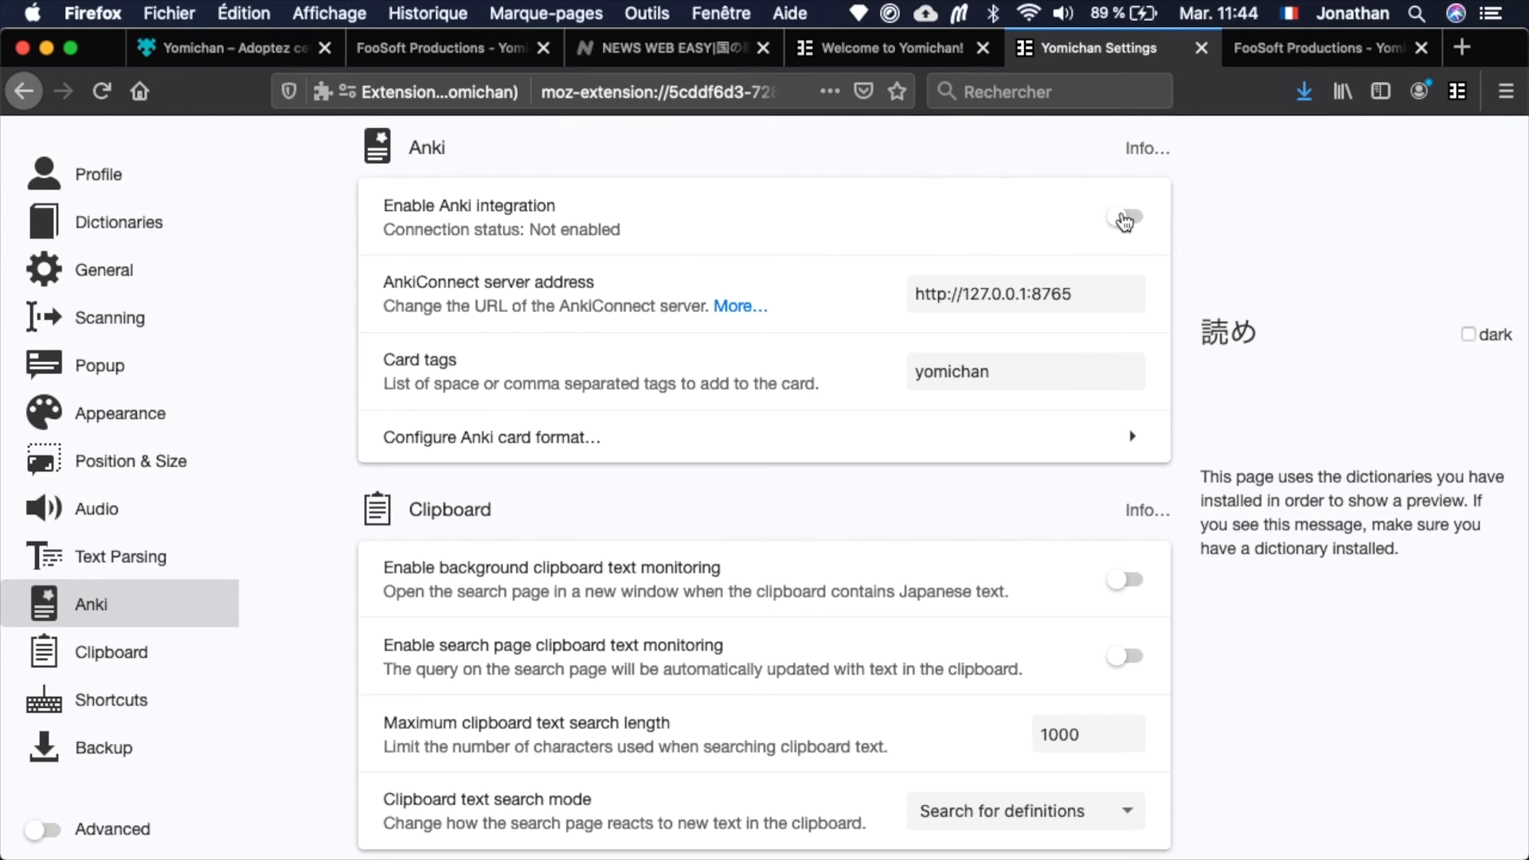
click(1125, 218)
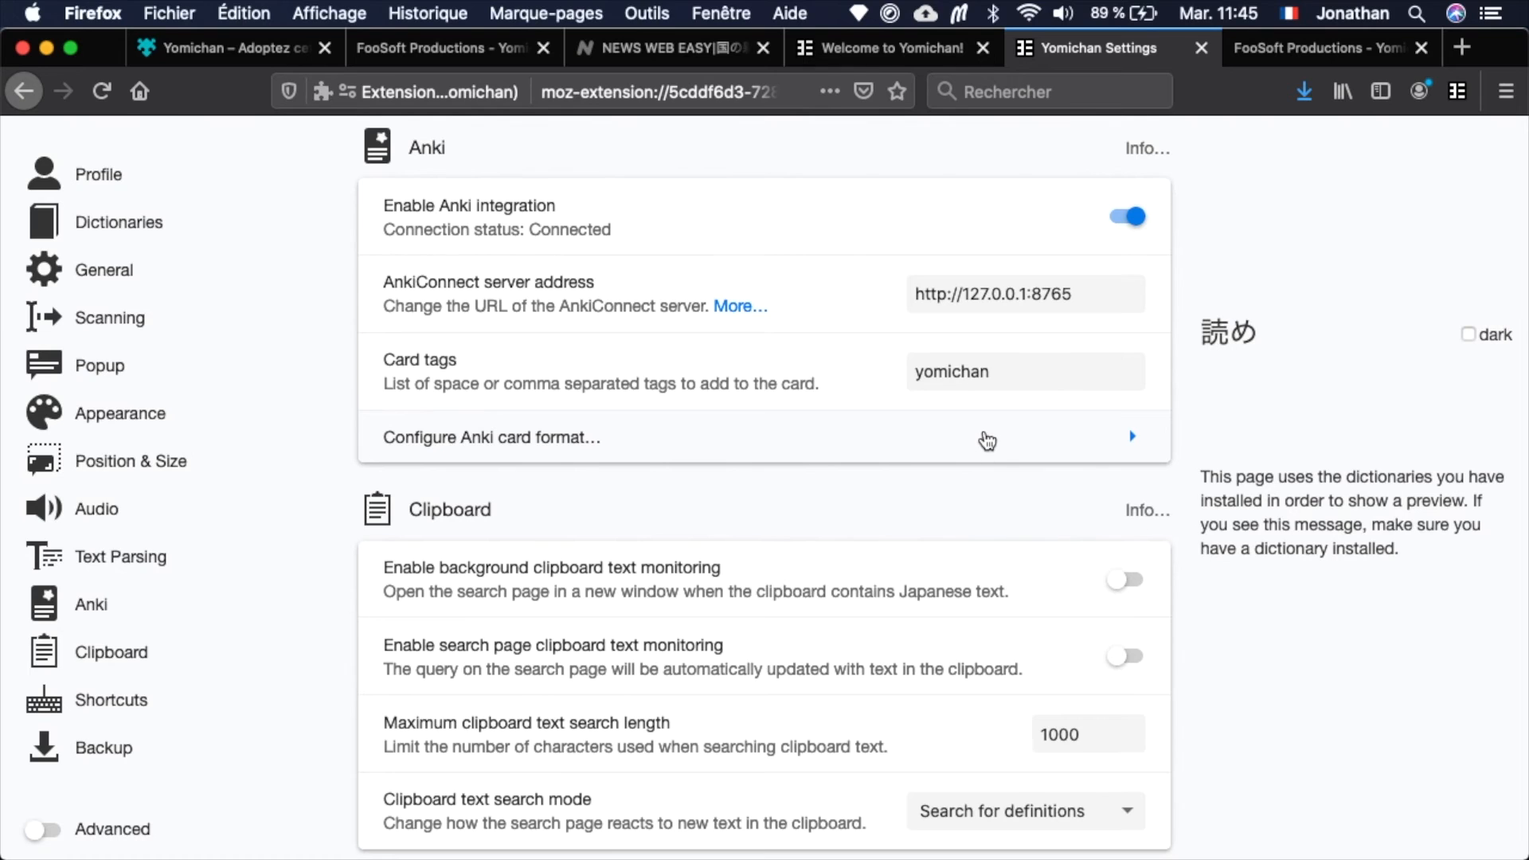
Open the Anki card format configuration and set the deck for term cards to ジョナの単語.
click(987, 440)
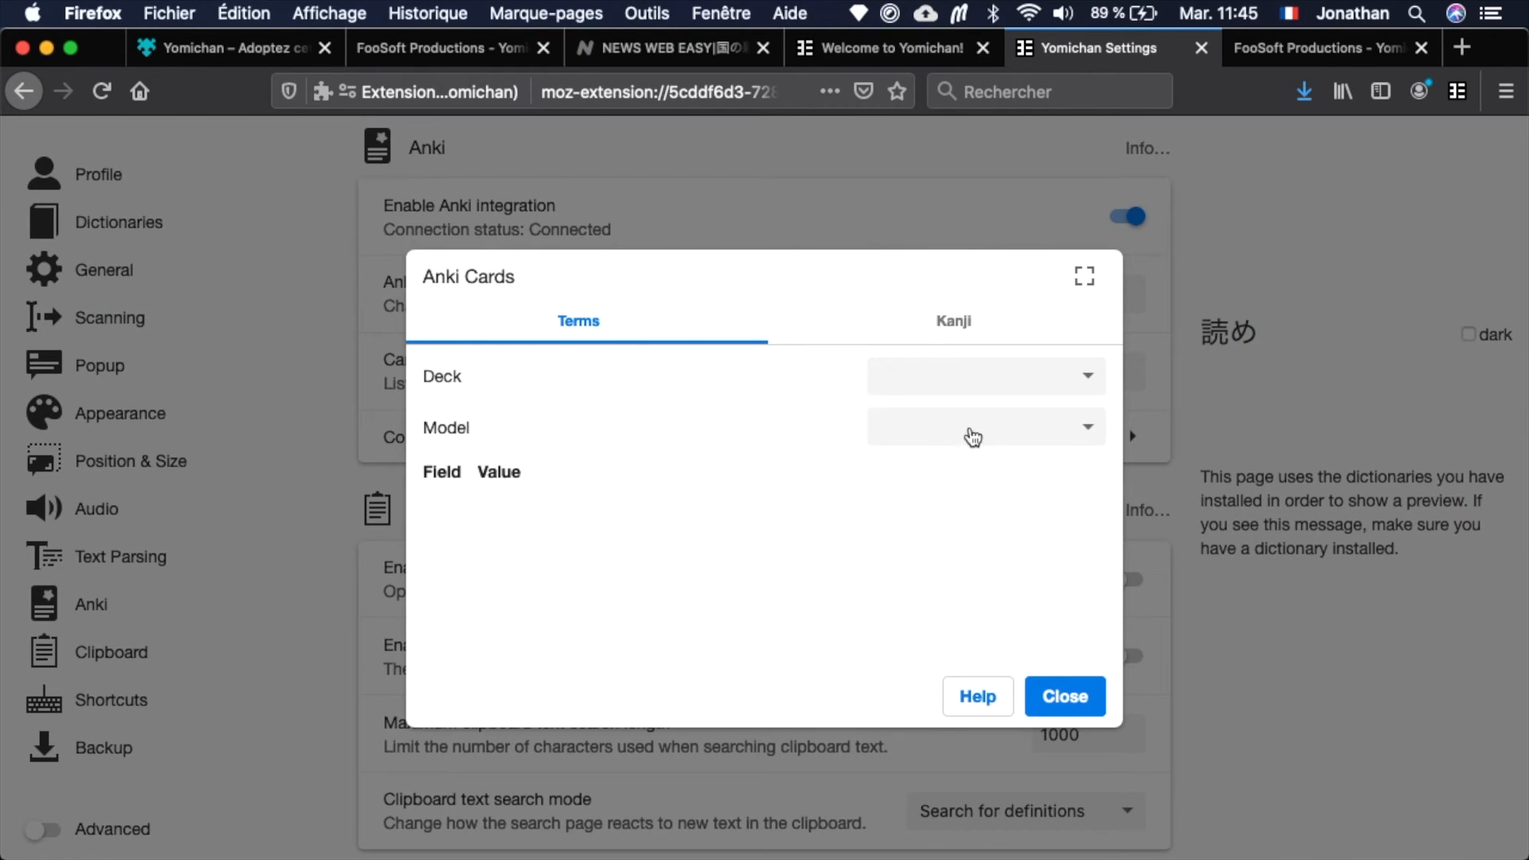
click(948, 385)
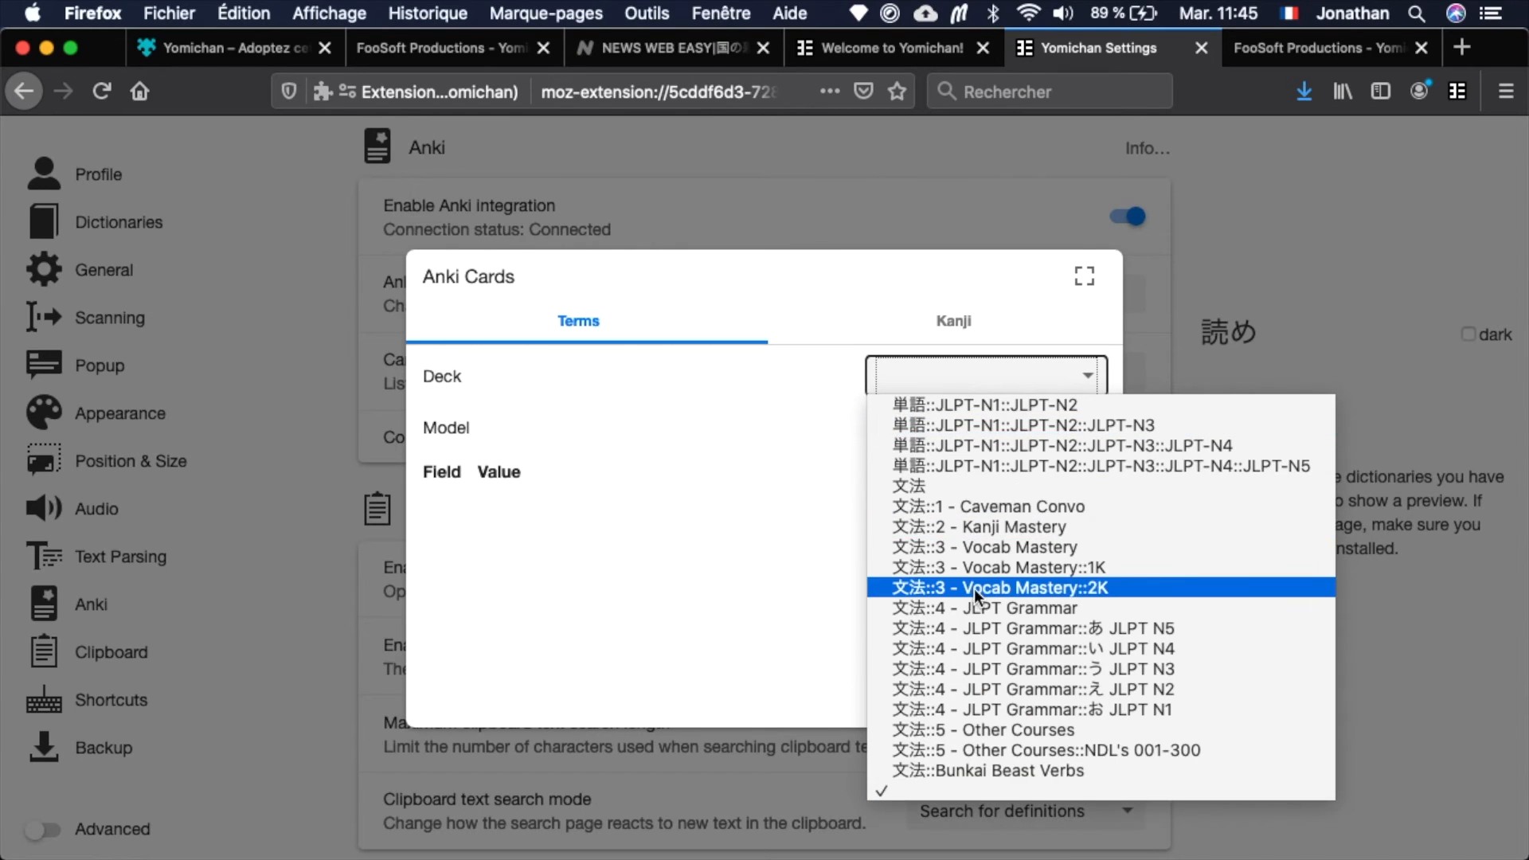
scroll(973, 589, up, 3)
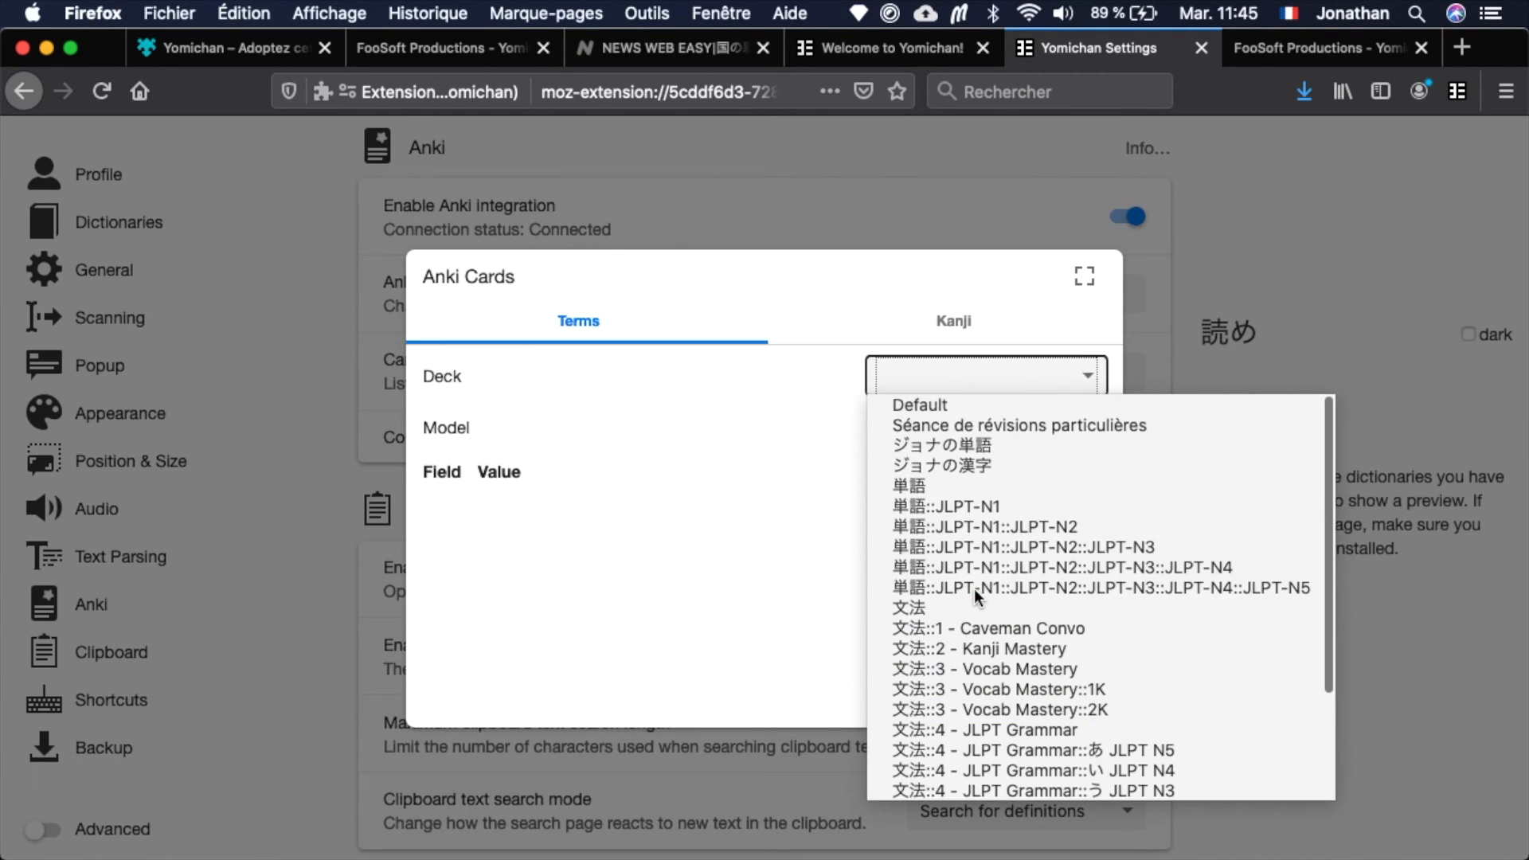
click(949, 444)
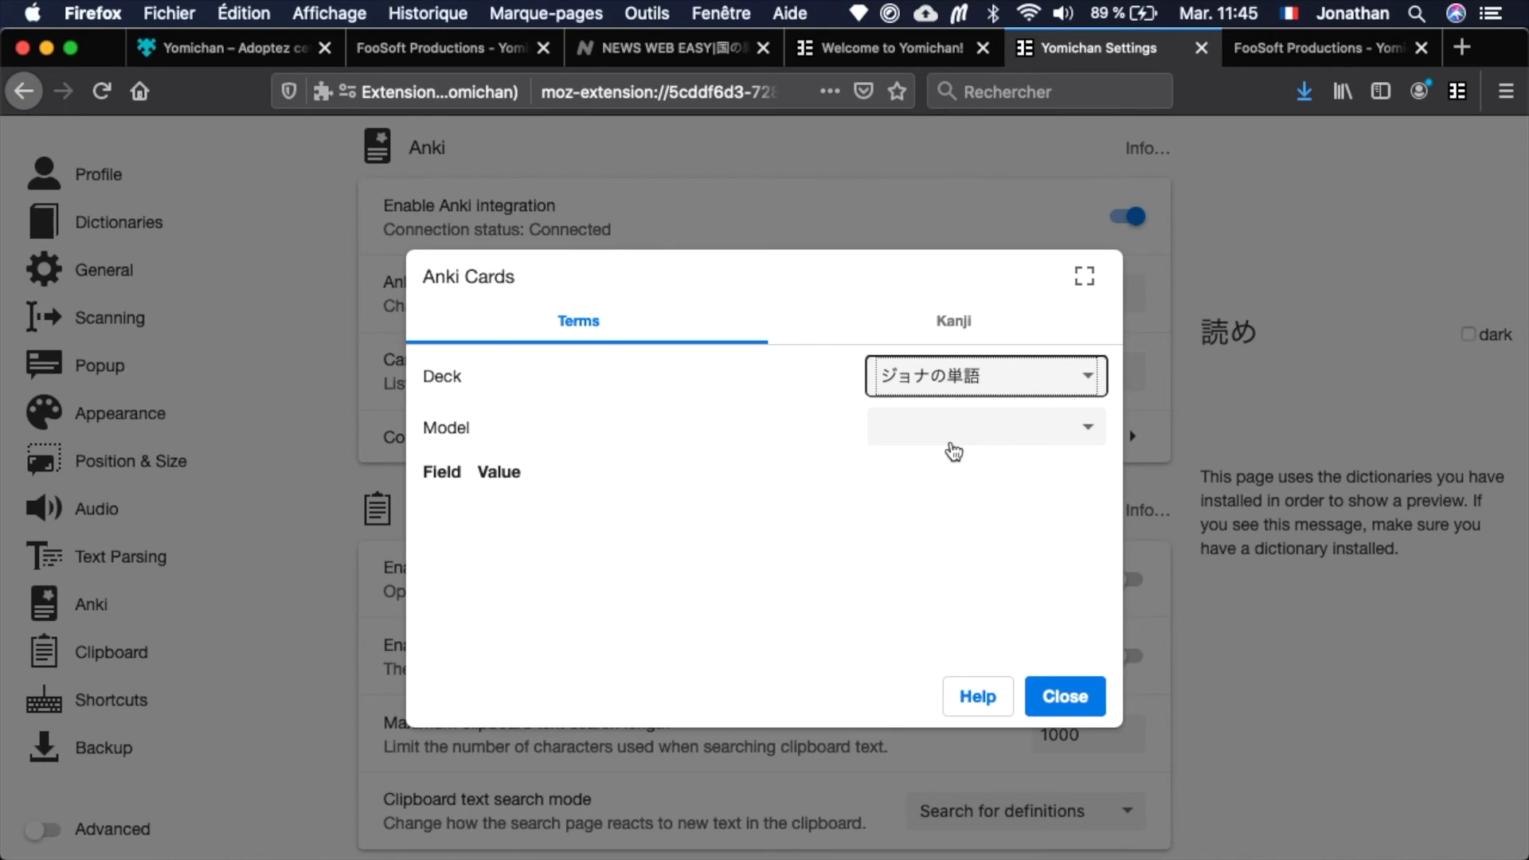
click(829, 459)
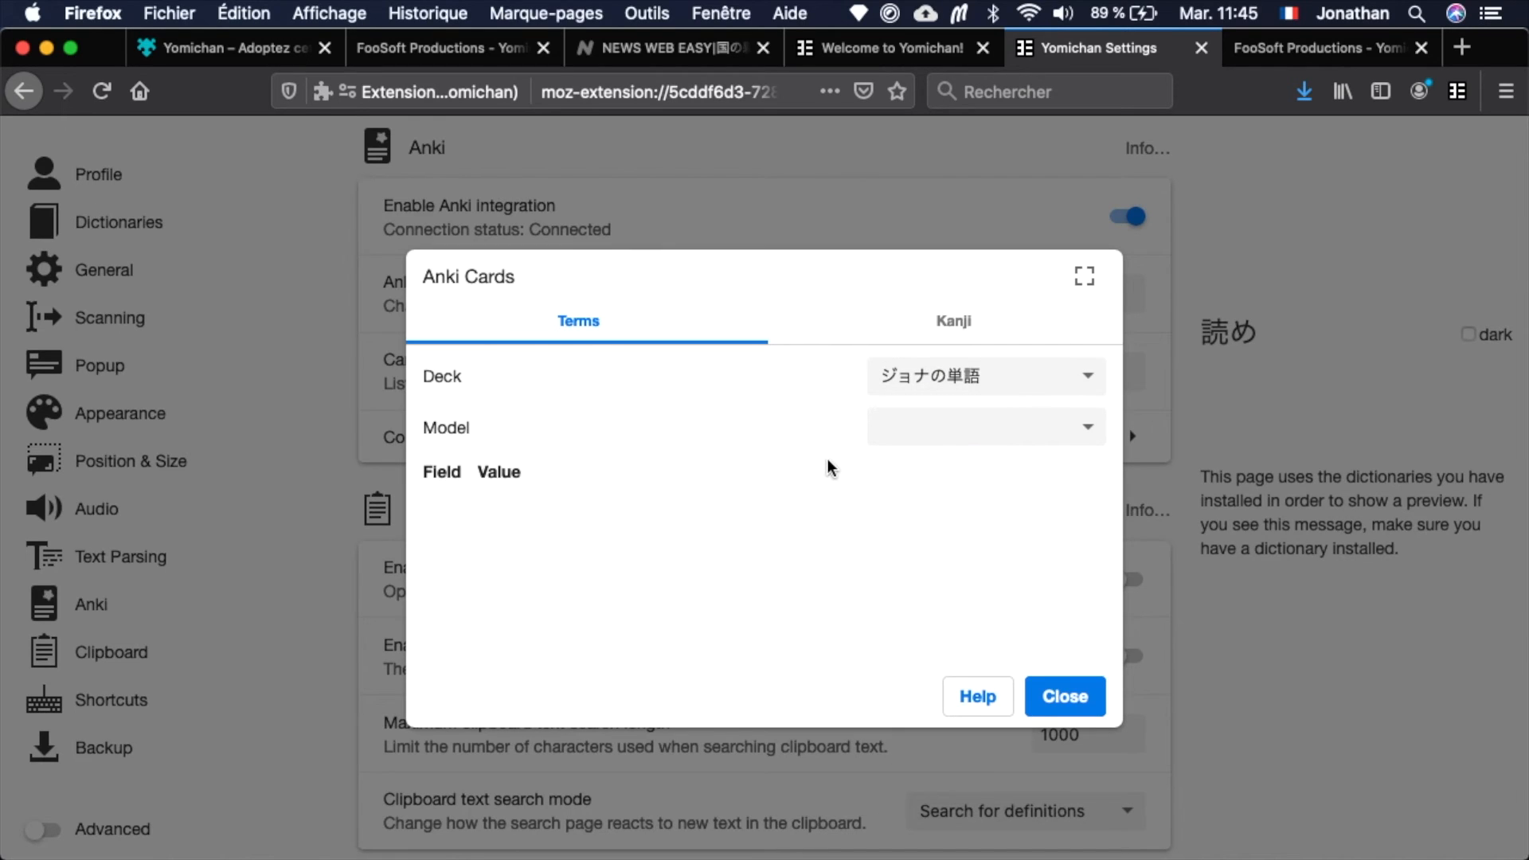
Set the model for term cards to JonaVocab.
click(980, 437)
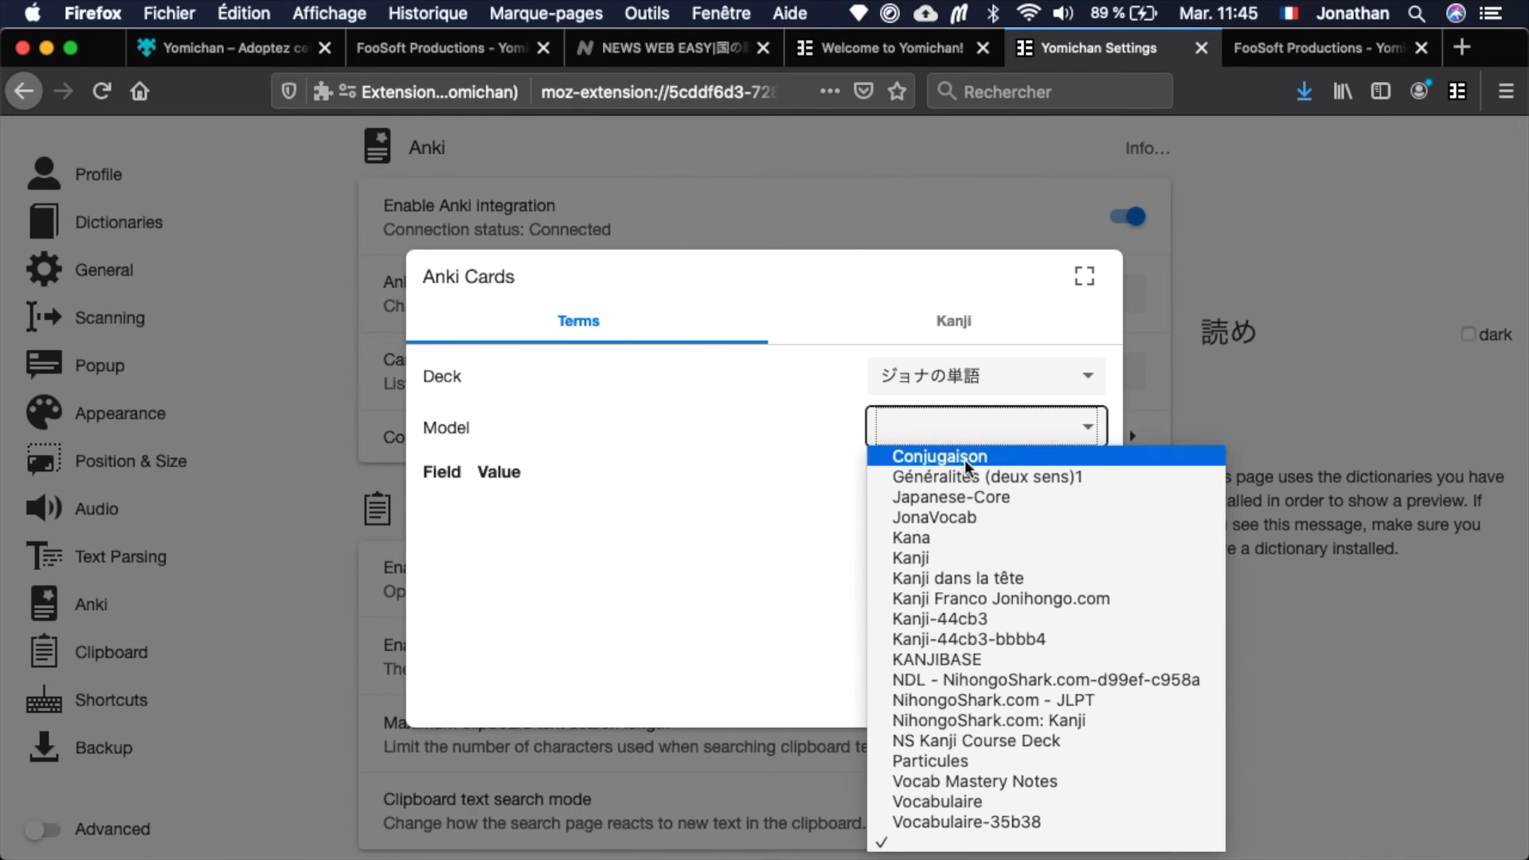
click(961, 515)
click(811, 455)
Examine how the term card fields, from Expression to URL, are mapped to Yomichan values.
scroll(809, 457, down, 2)
scroll(808, 458, down, 1)
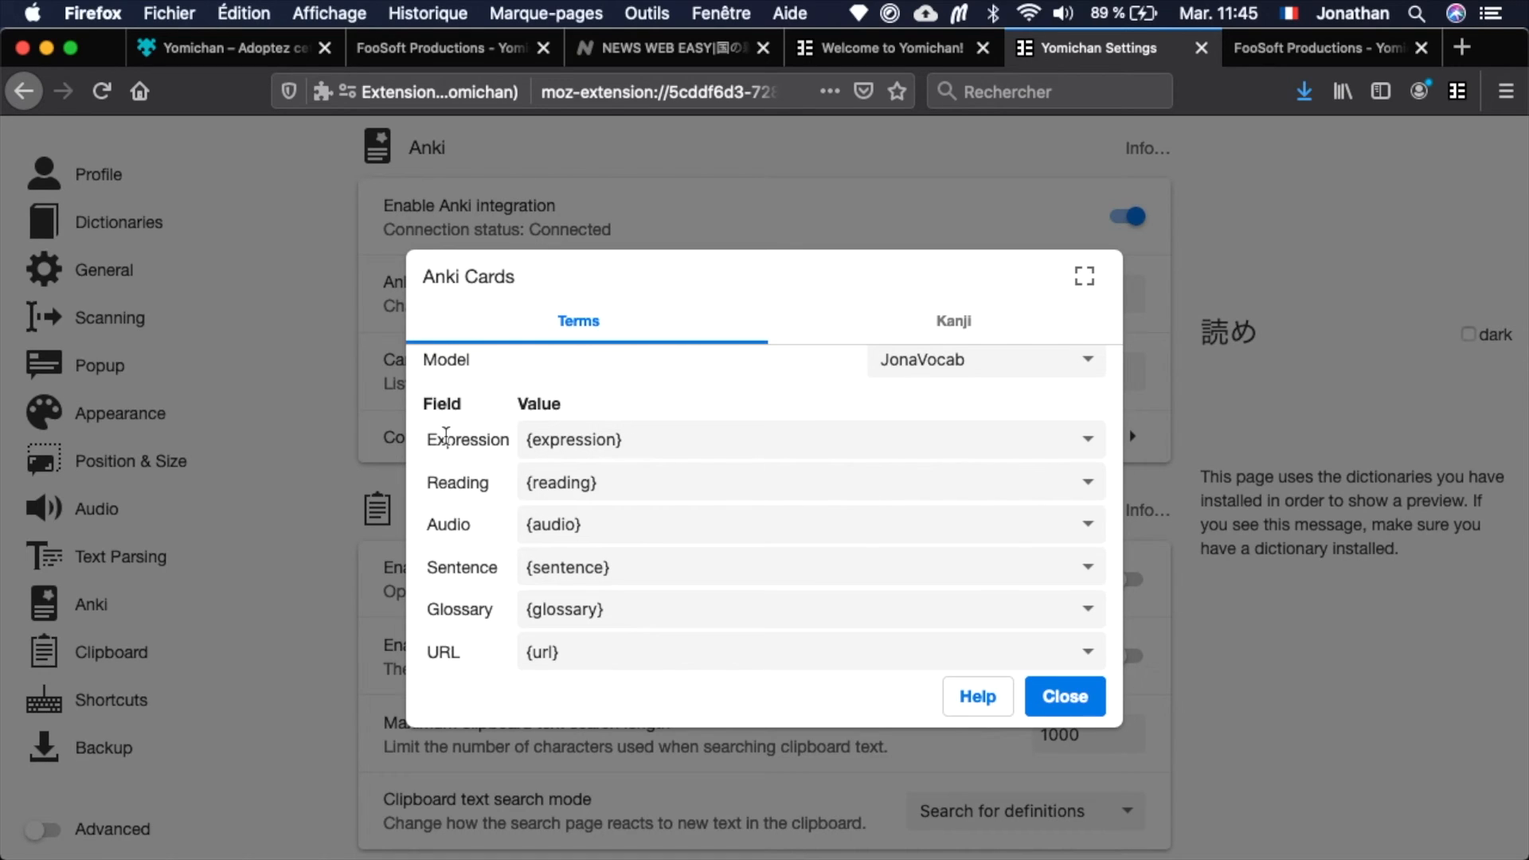
double_click(457, 440)
click(423, 446)
double_click(450, 484)
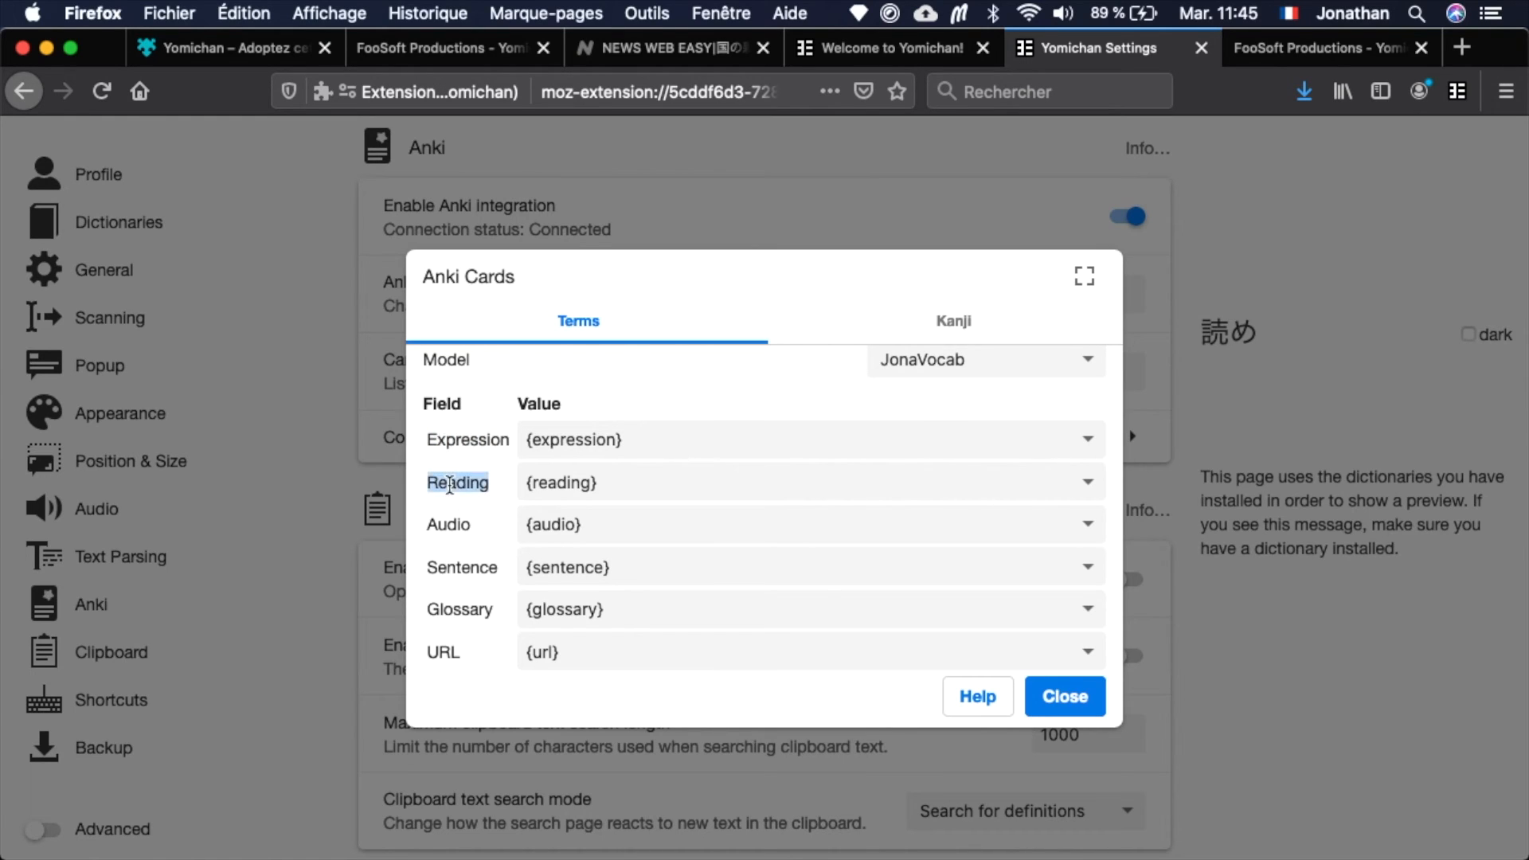
click(504, 496)
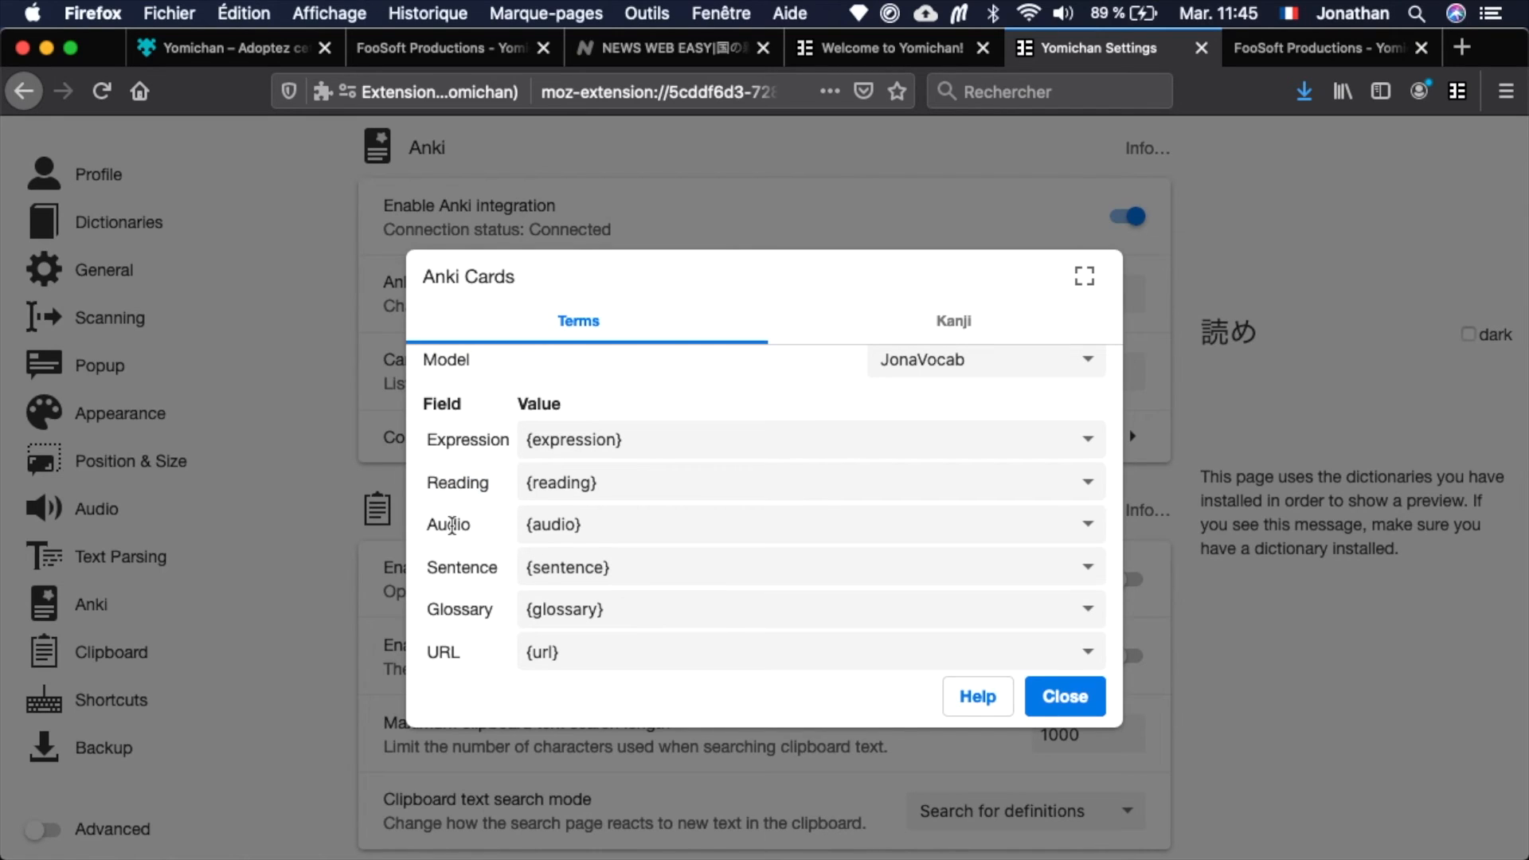
double_click(459, 567)
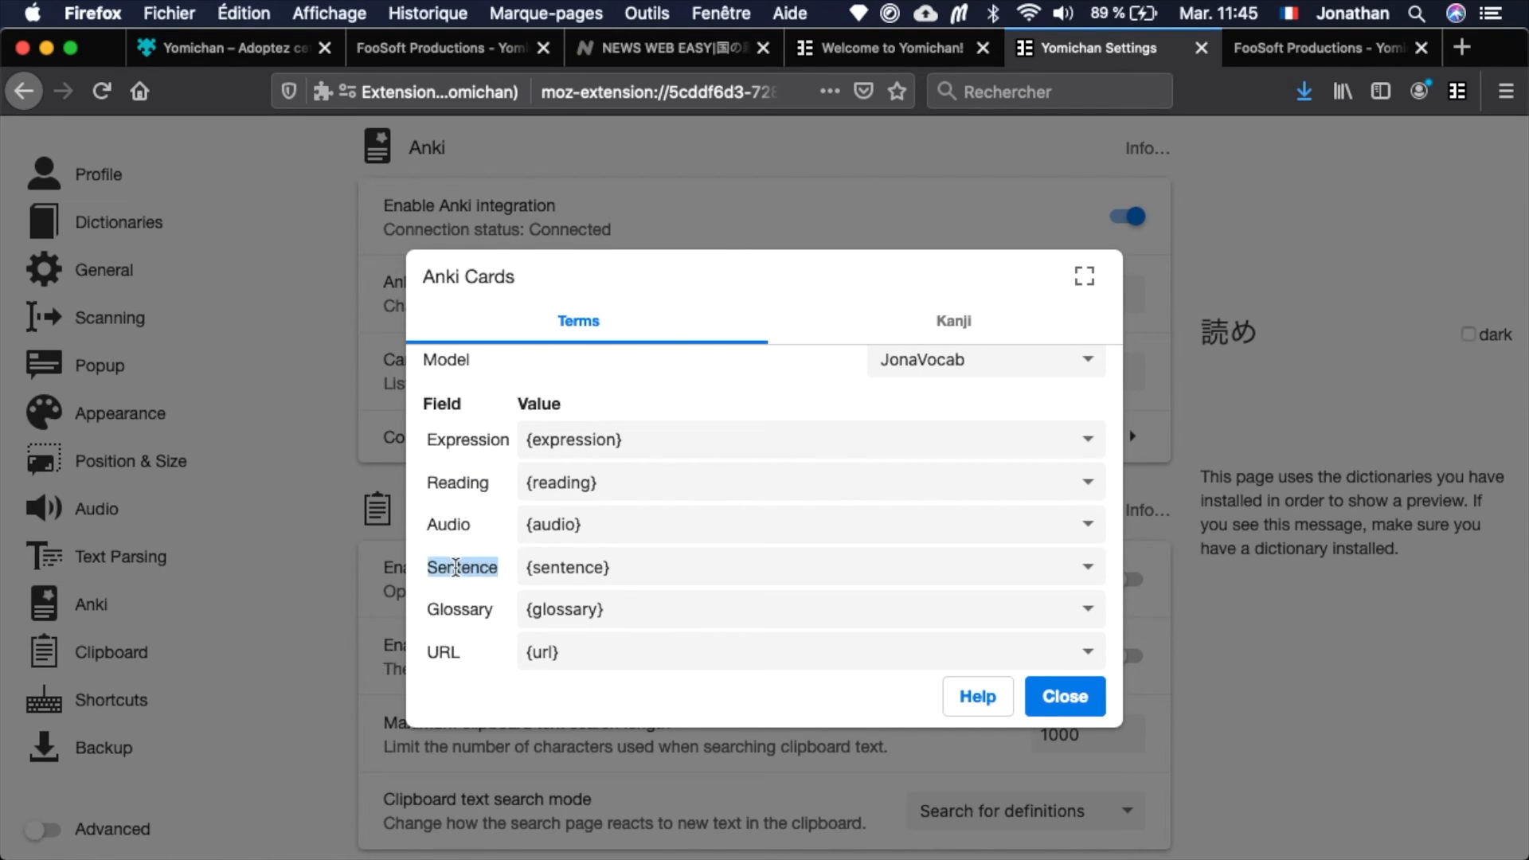
click(502, 548)
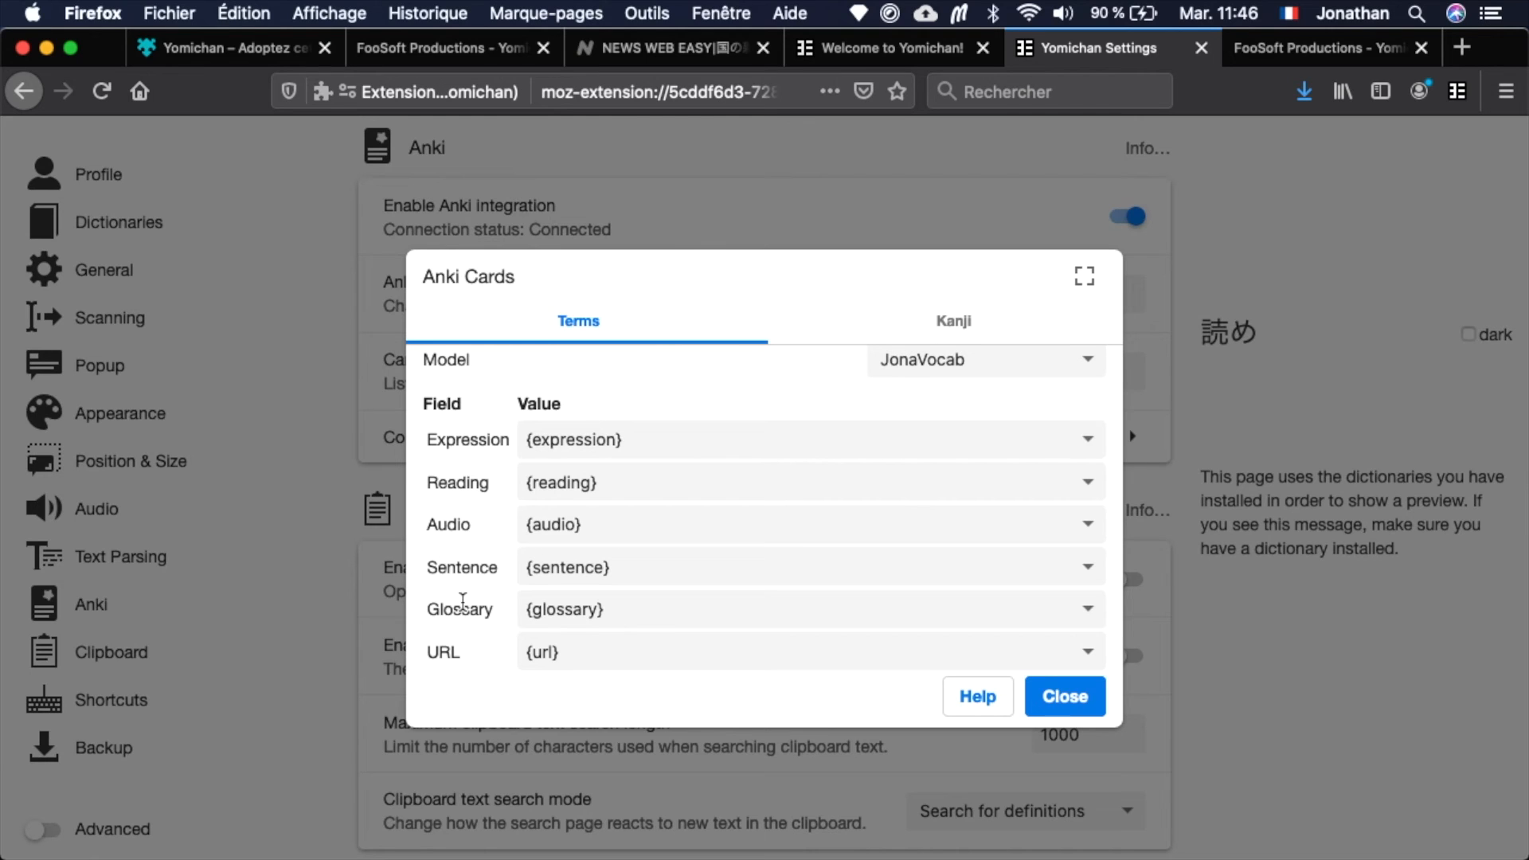
double_click(461, 651)
click(478, 663)
scroll(675, 449, up, 2)
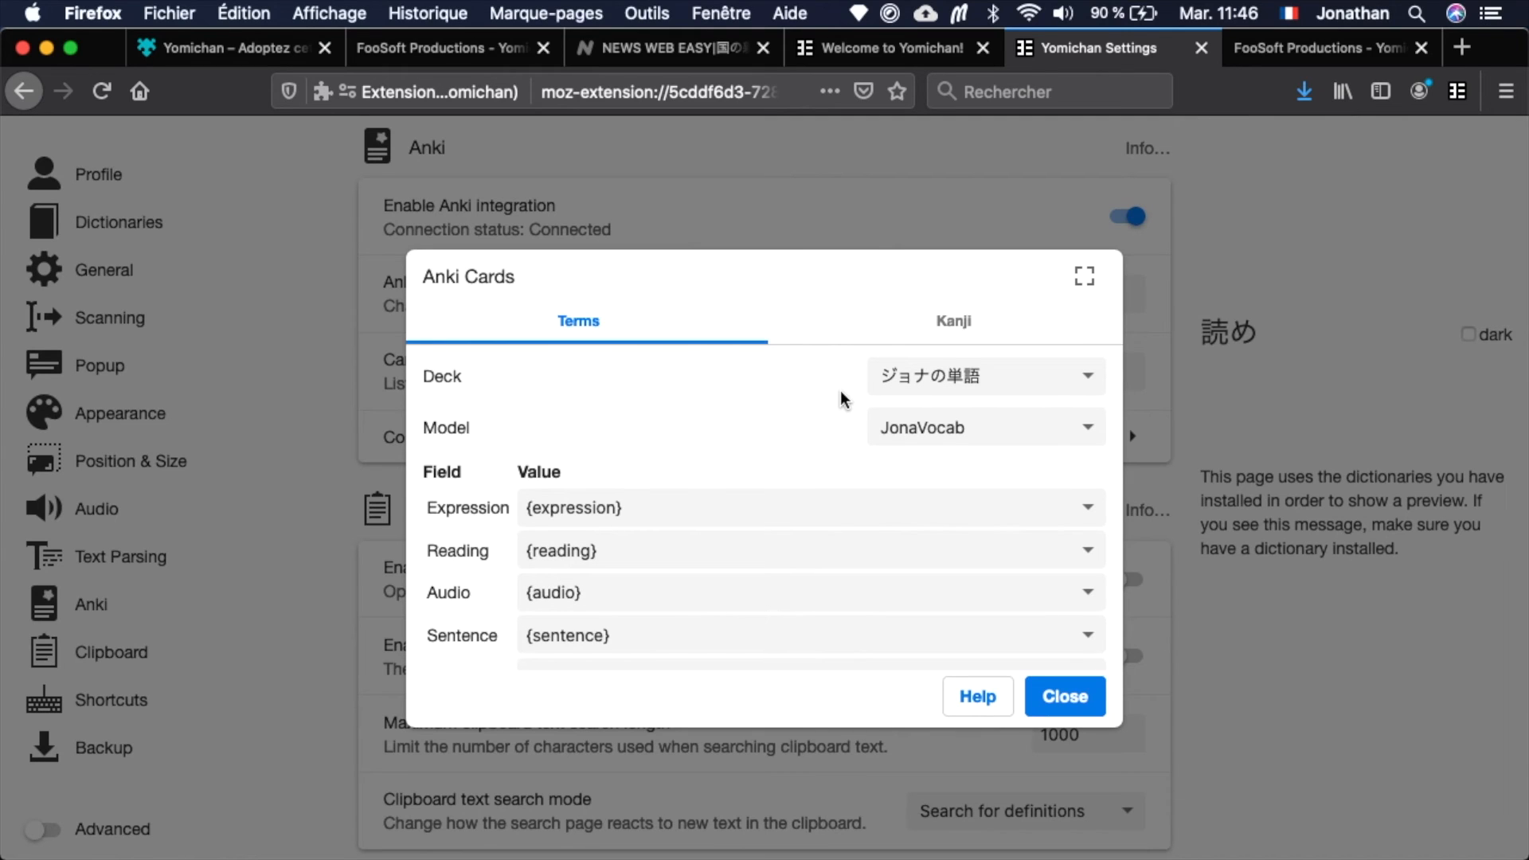
Check the Kanji card format, return to the term card format, and close the Anki card configuration.
click(877, 340)
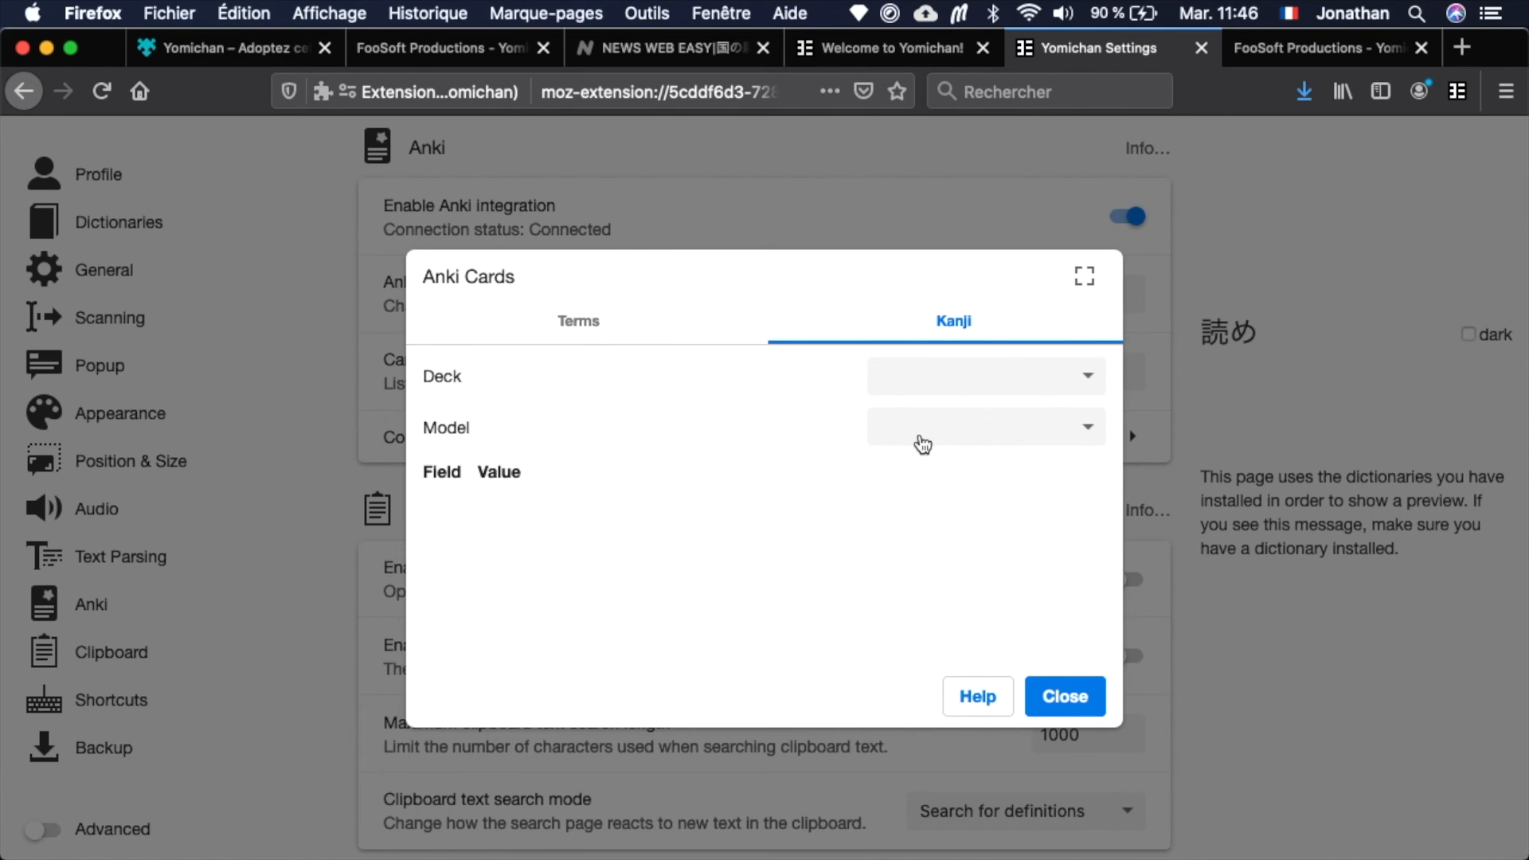
click(660, 329)
scroll(890, 518, down, 1)
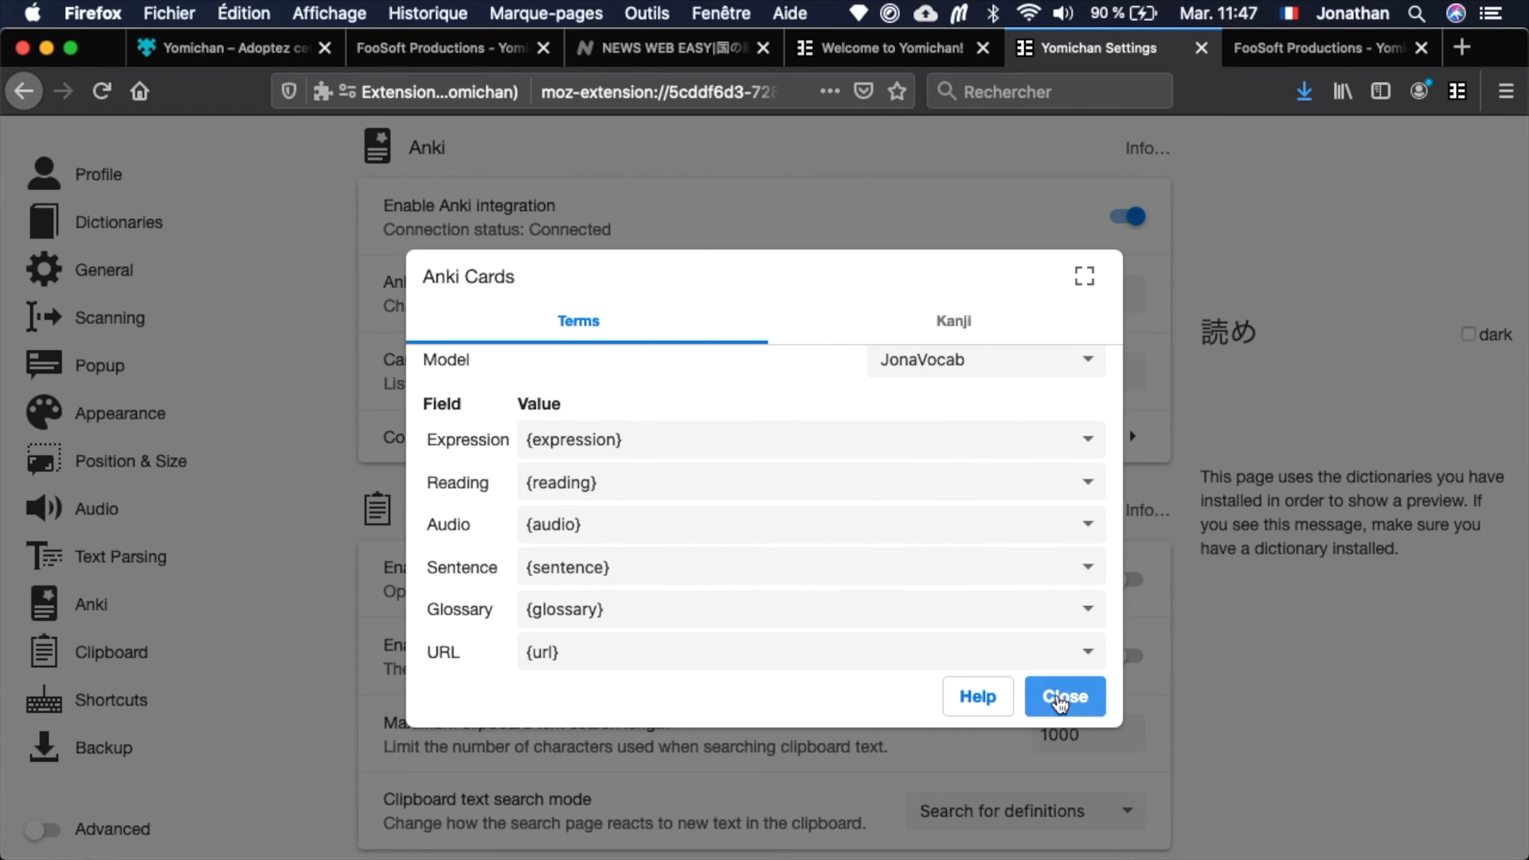
click(1059, 702)
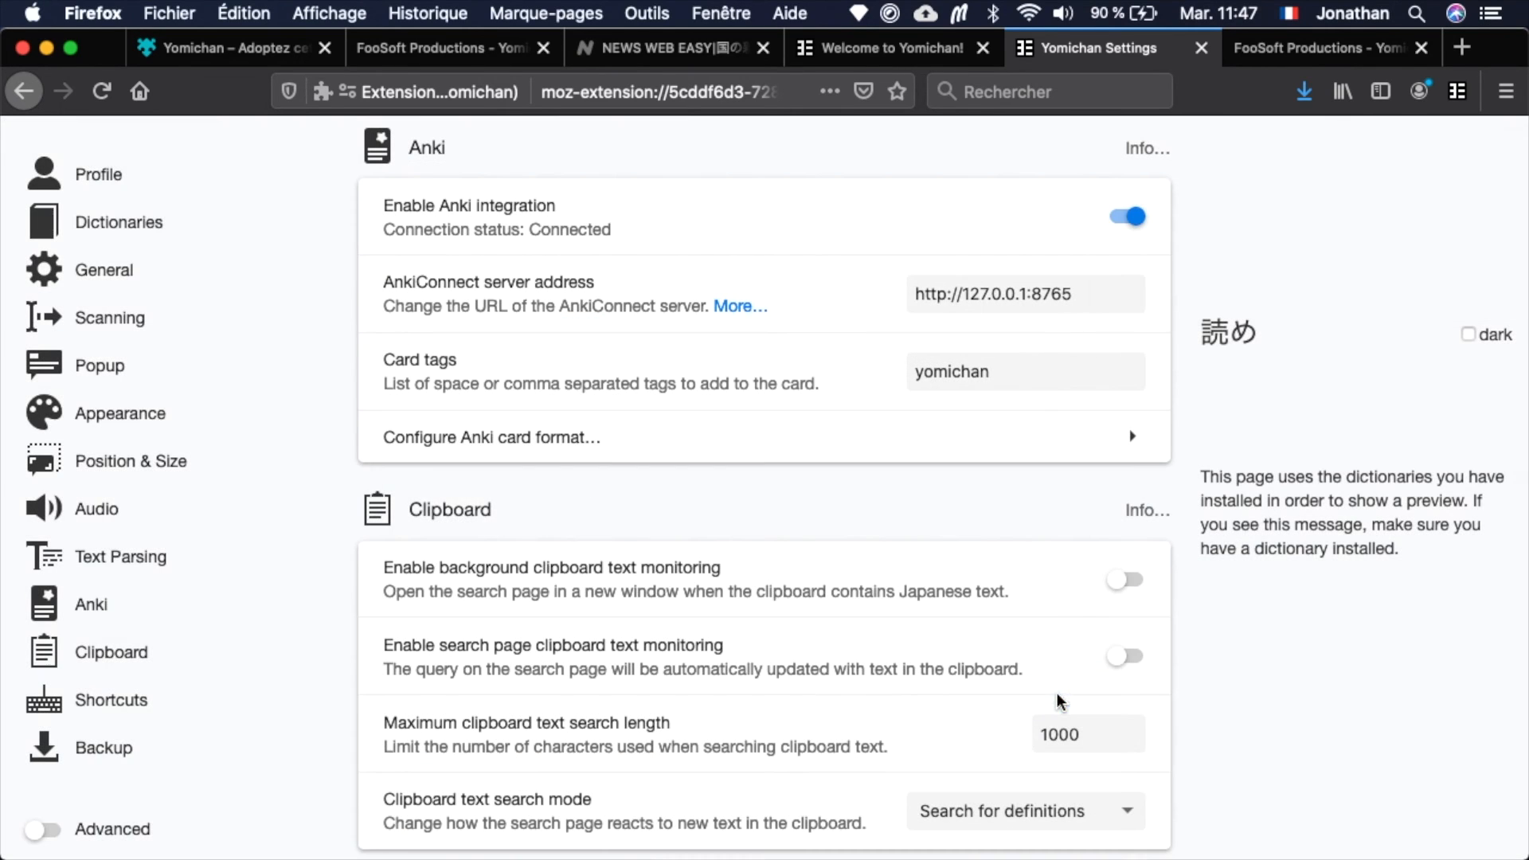
Switch to the NHK News Web Easy article, look up 家庭 in the first paragraph, and add it to Anki.
click(652, 51)
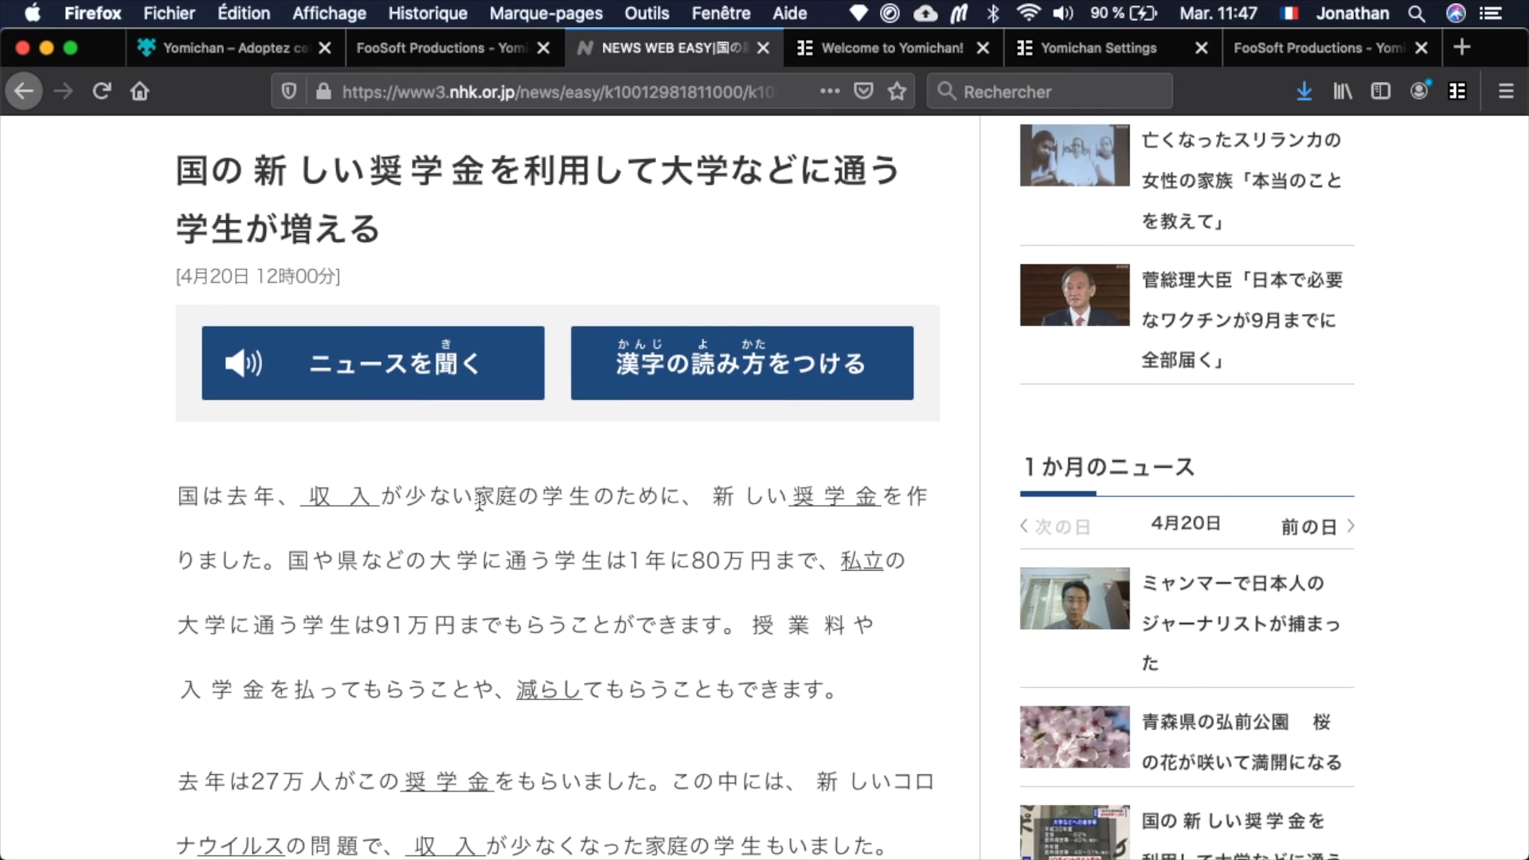
key(shift)
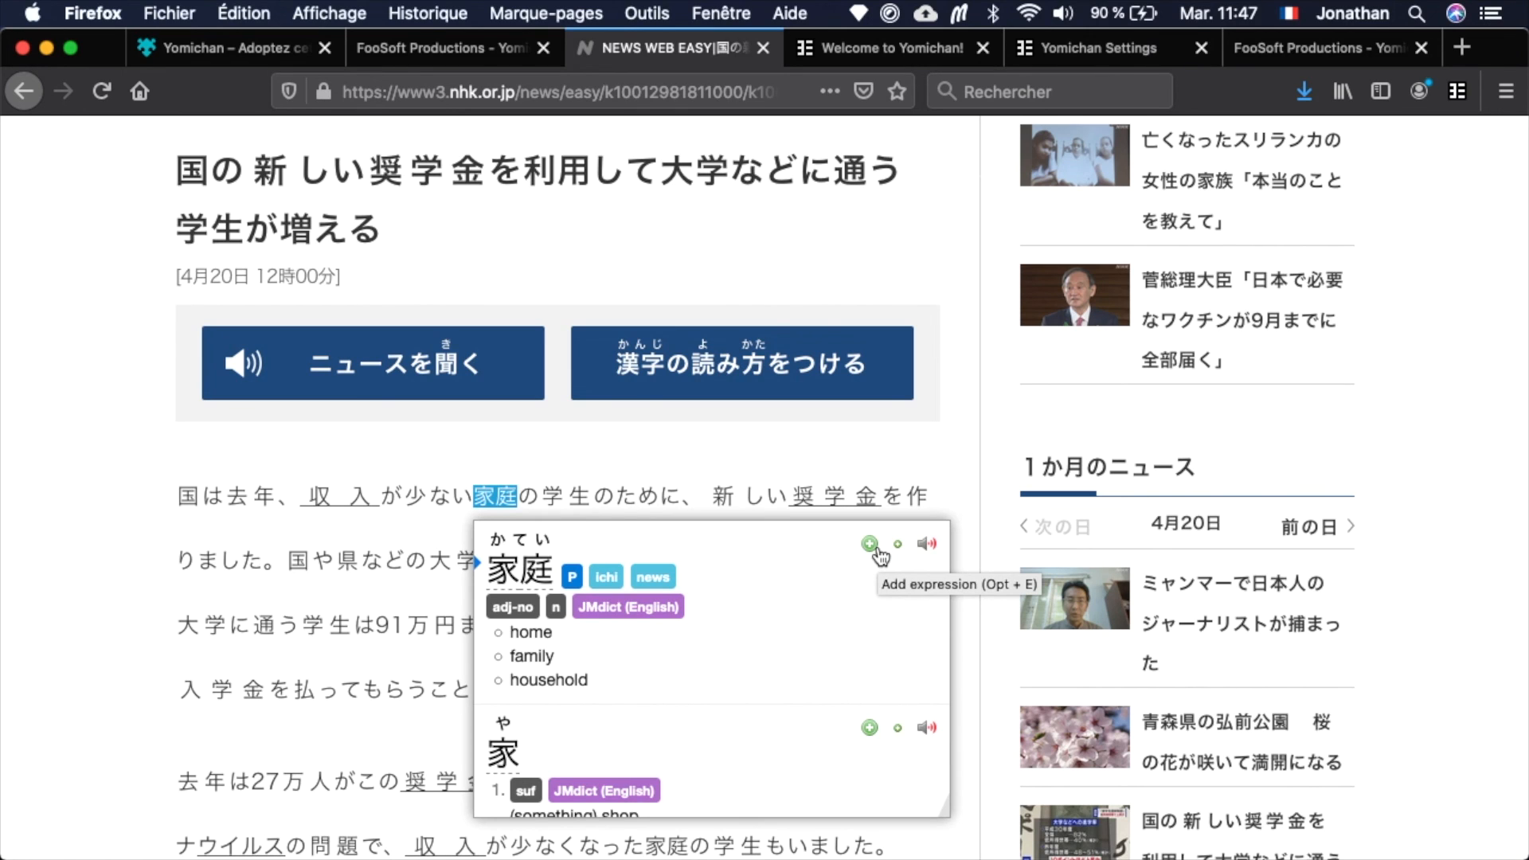
click(869, 545)
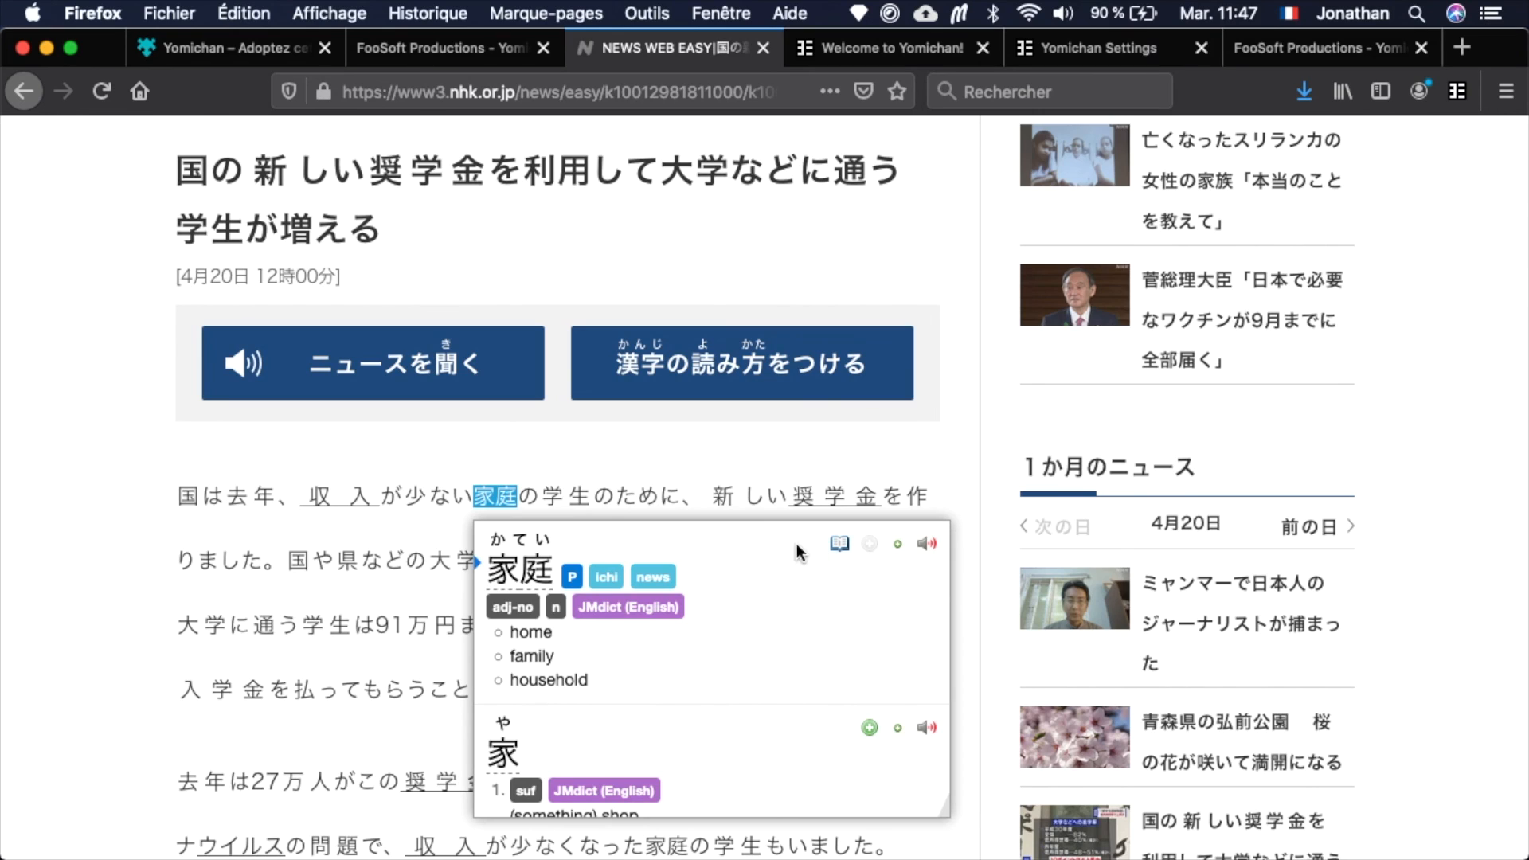
Open the added 家庭 note in Anki and examine its fields, including the audio reference, sentence, glossary and URL.
click(842, 556)
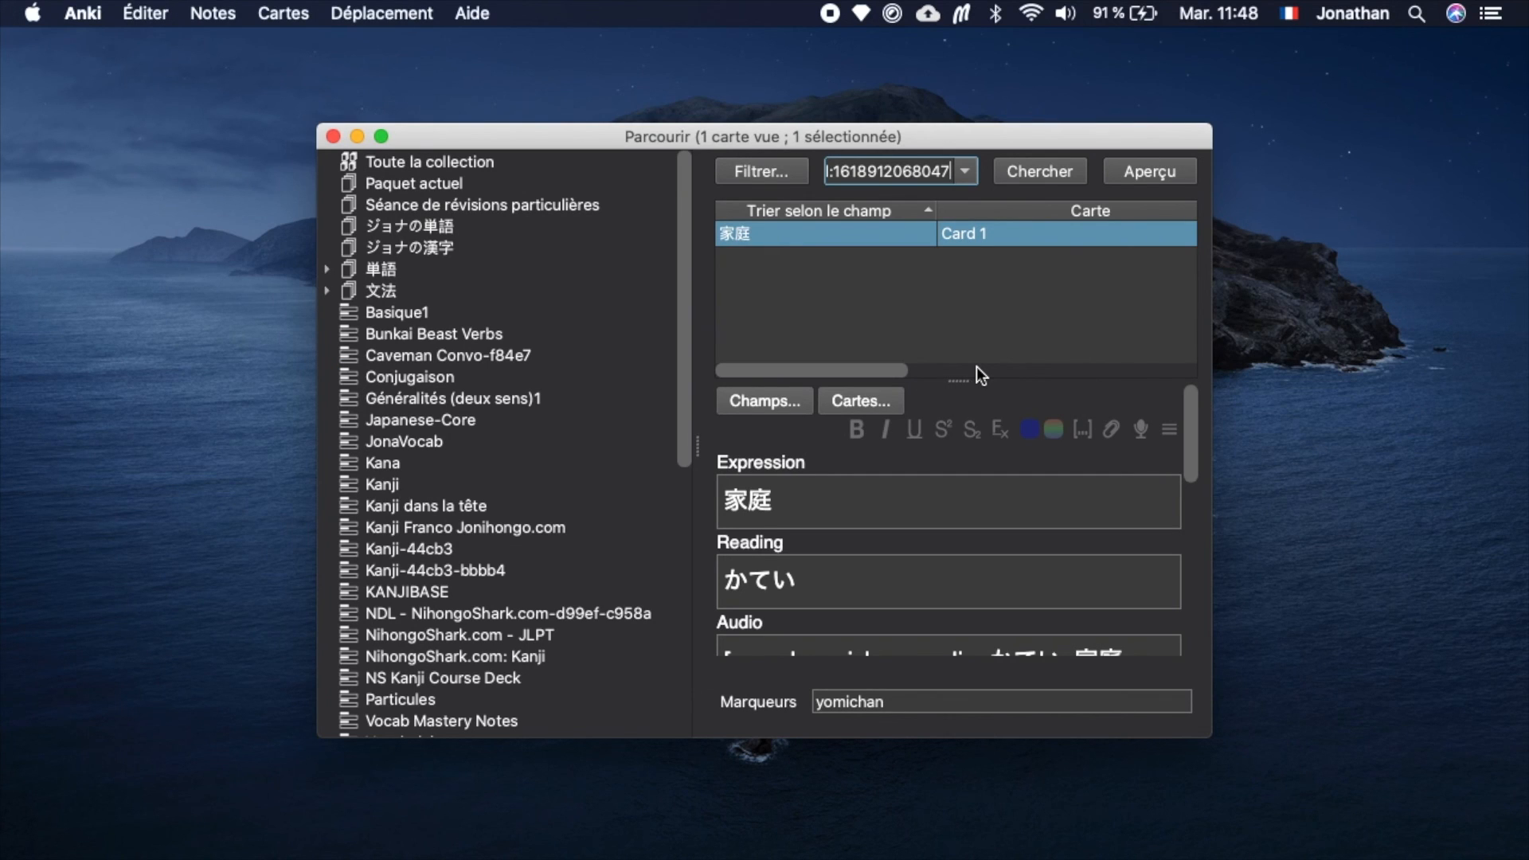
scroll(863, 532, down, 2)
scroll(863, 532, up, 2)
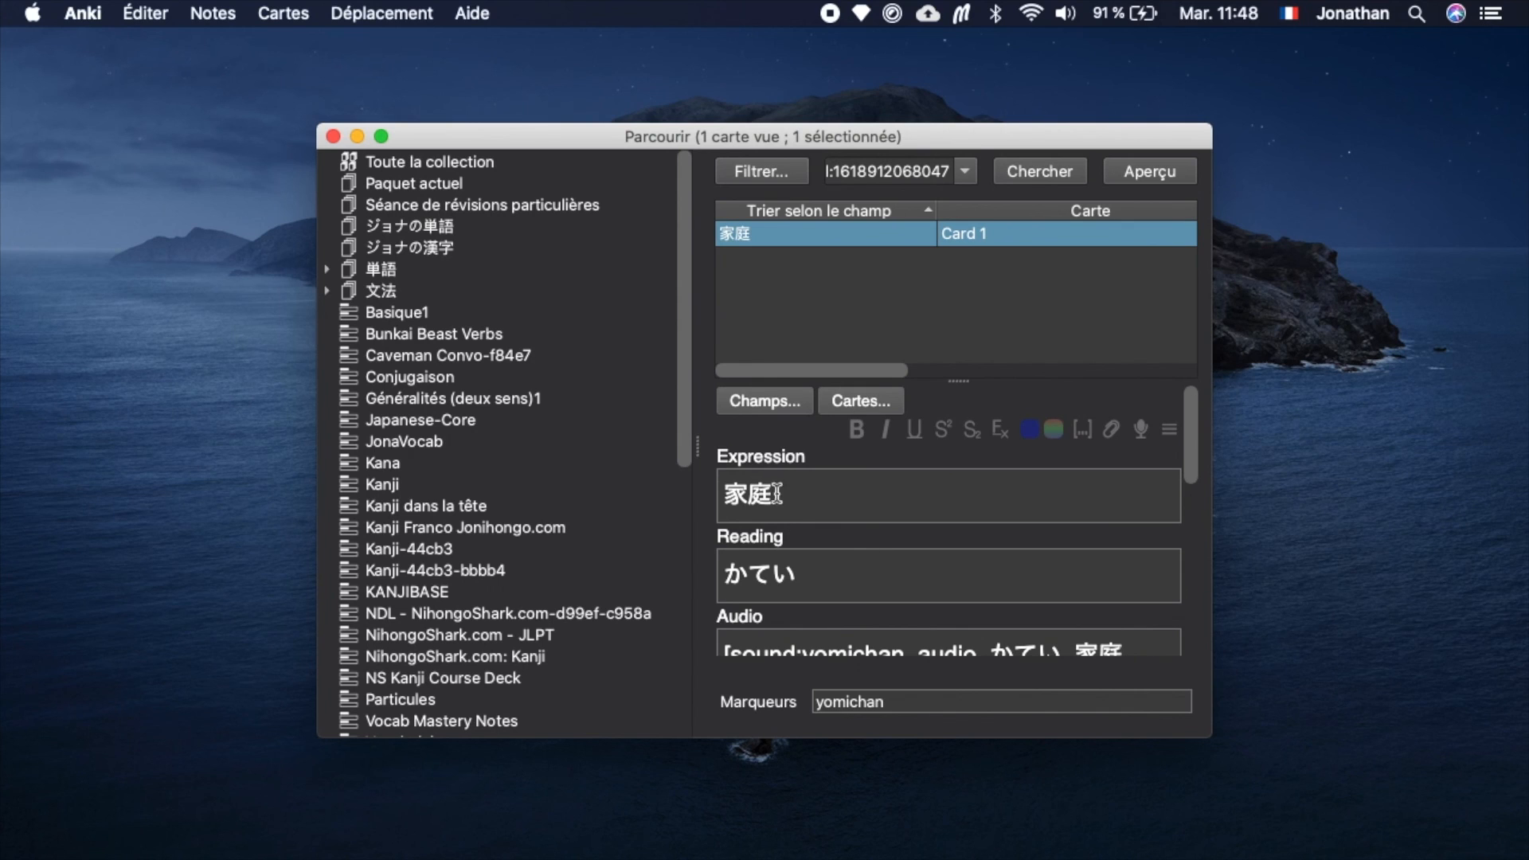
scroll(812, 563, down, 3)
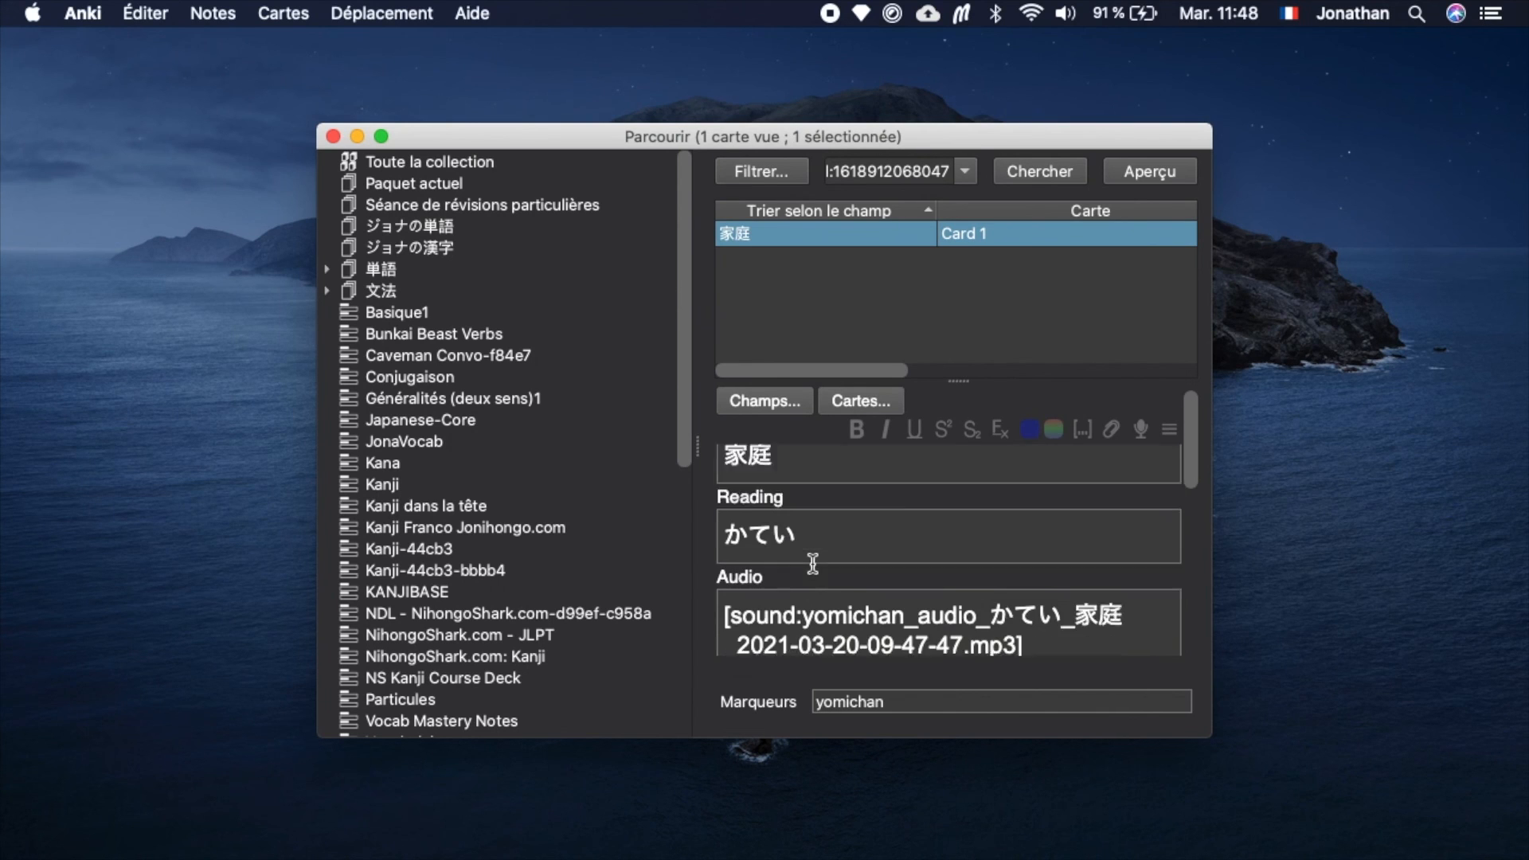
scroll(812, 563, down, 3)
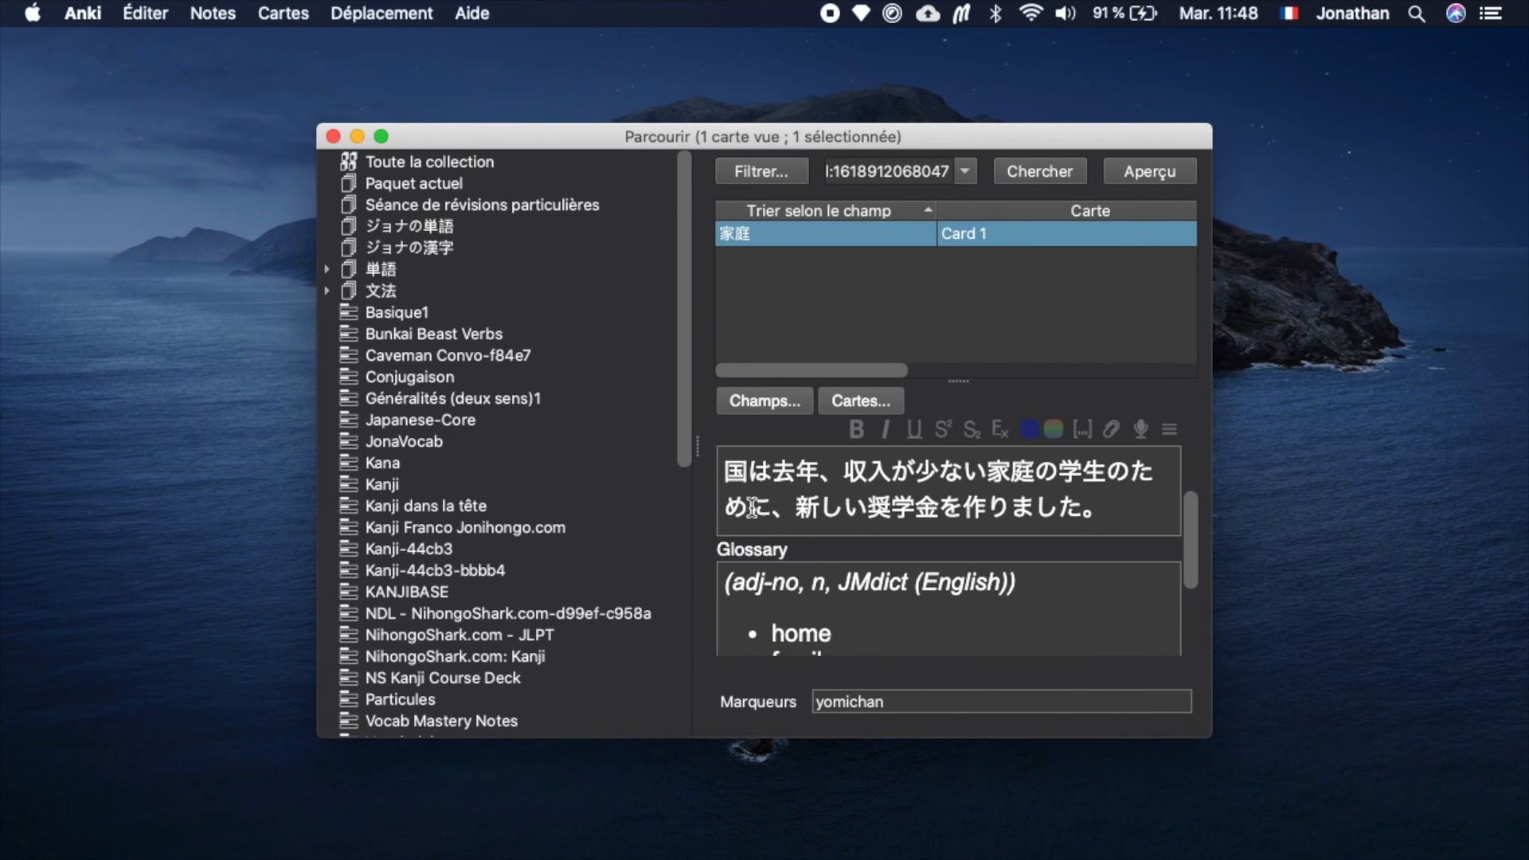
scroll(920, 599, down, 2)
scroll(921, 600, down, 3)
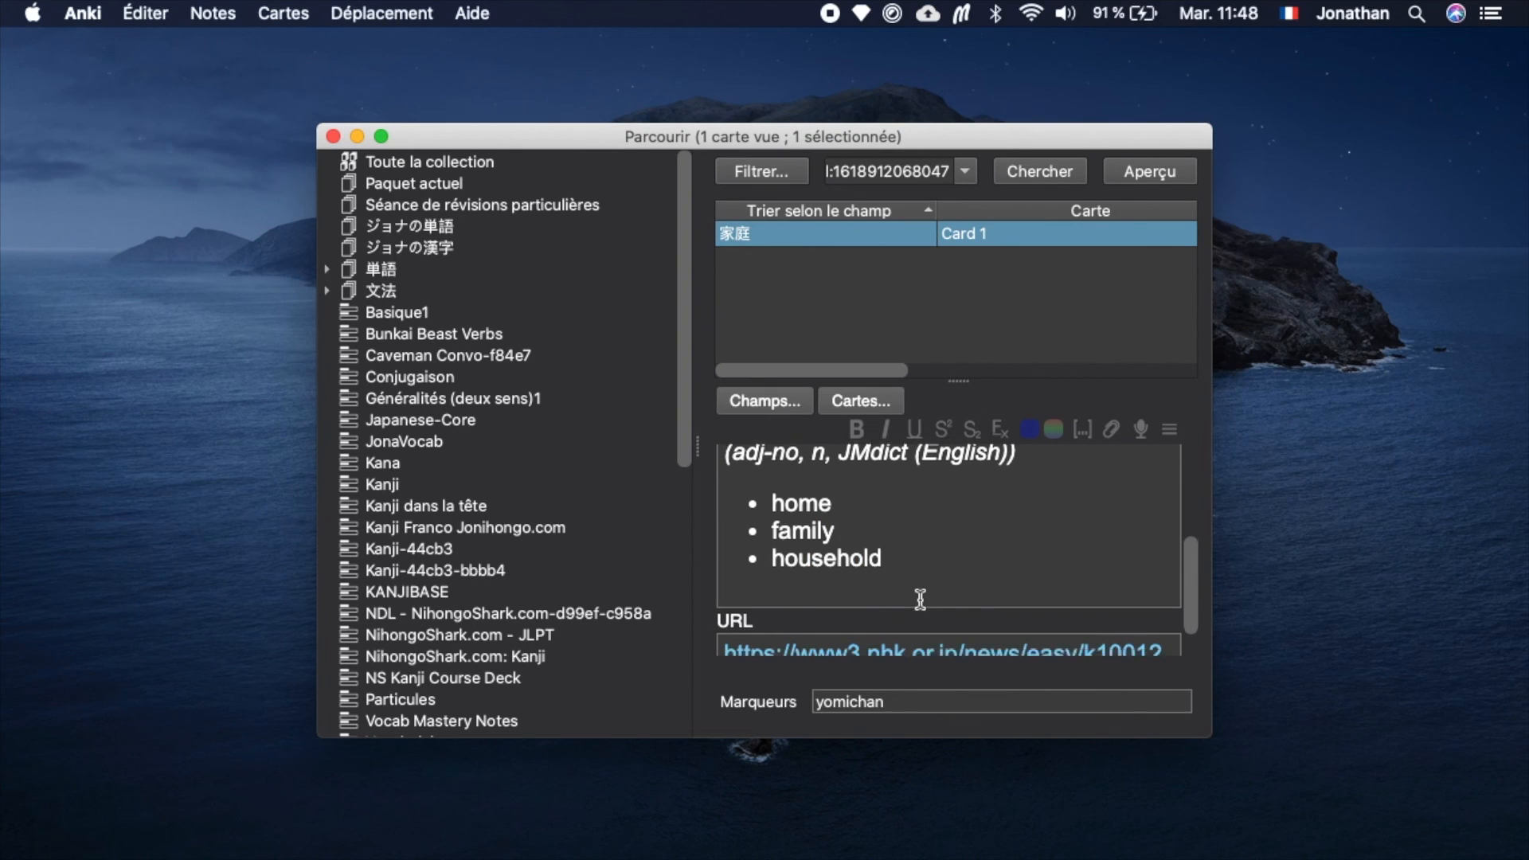
scroll(921, 600, up, 6)
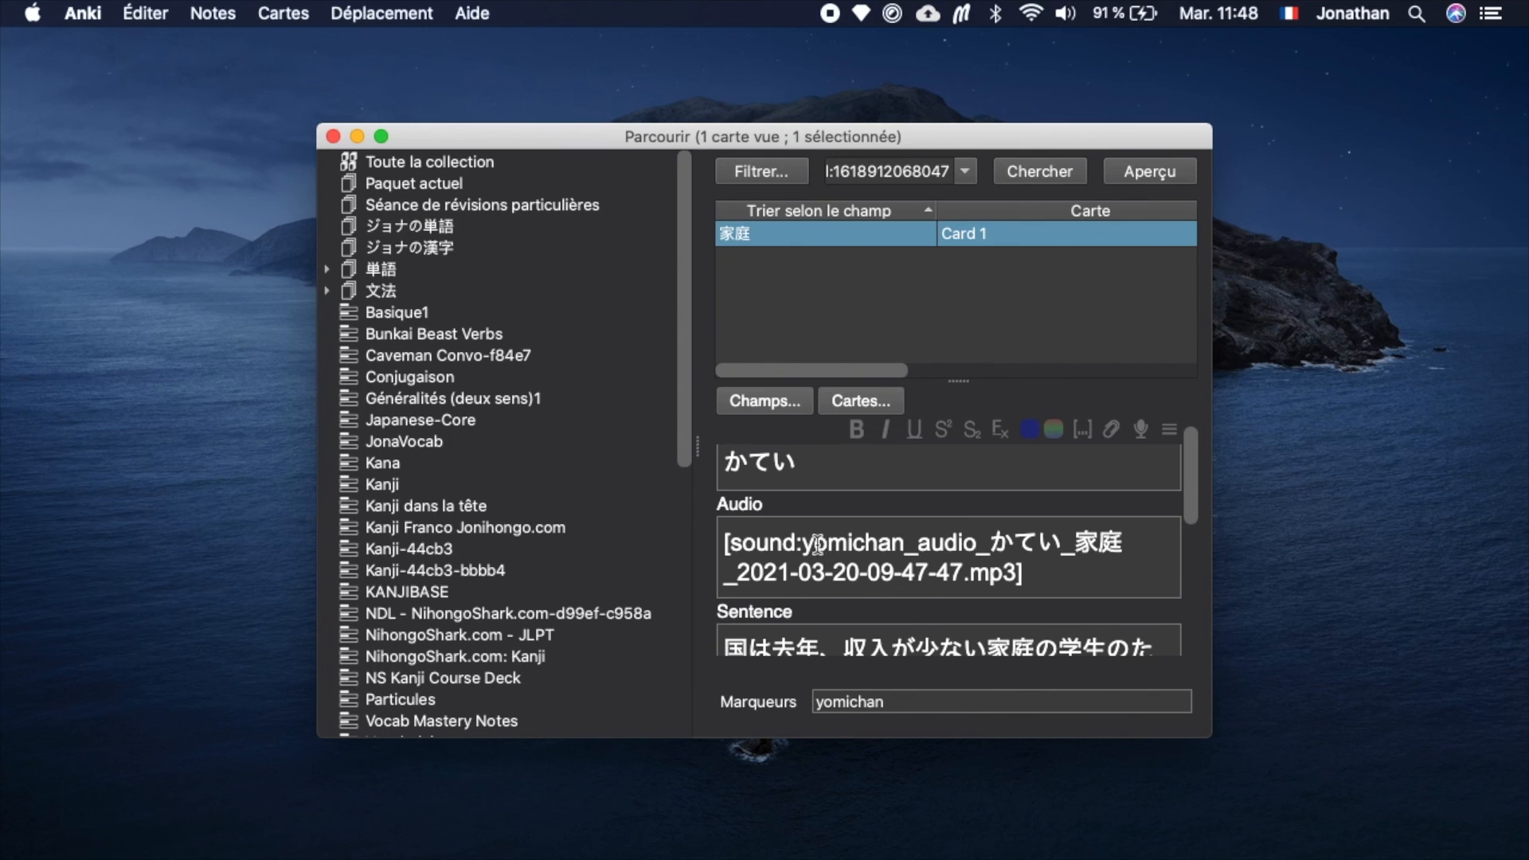
click(1103, 571)
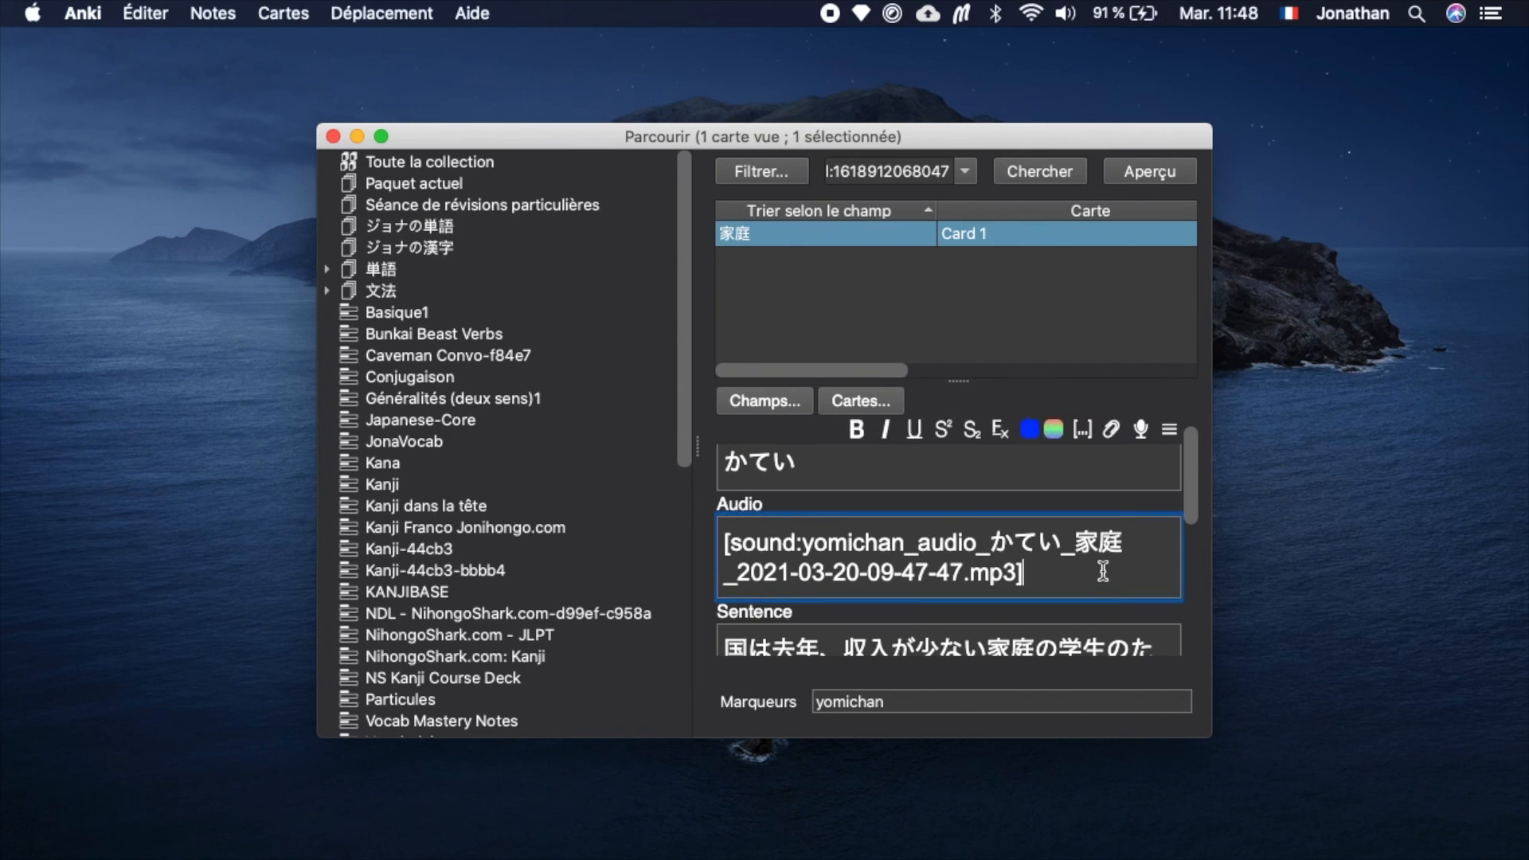
drag(1095, 571, 689, 503)
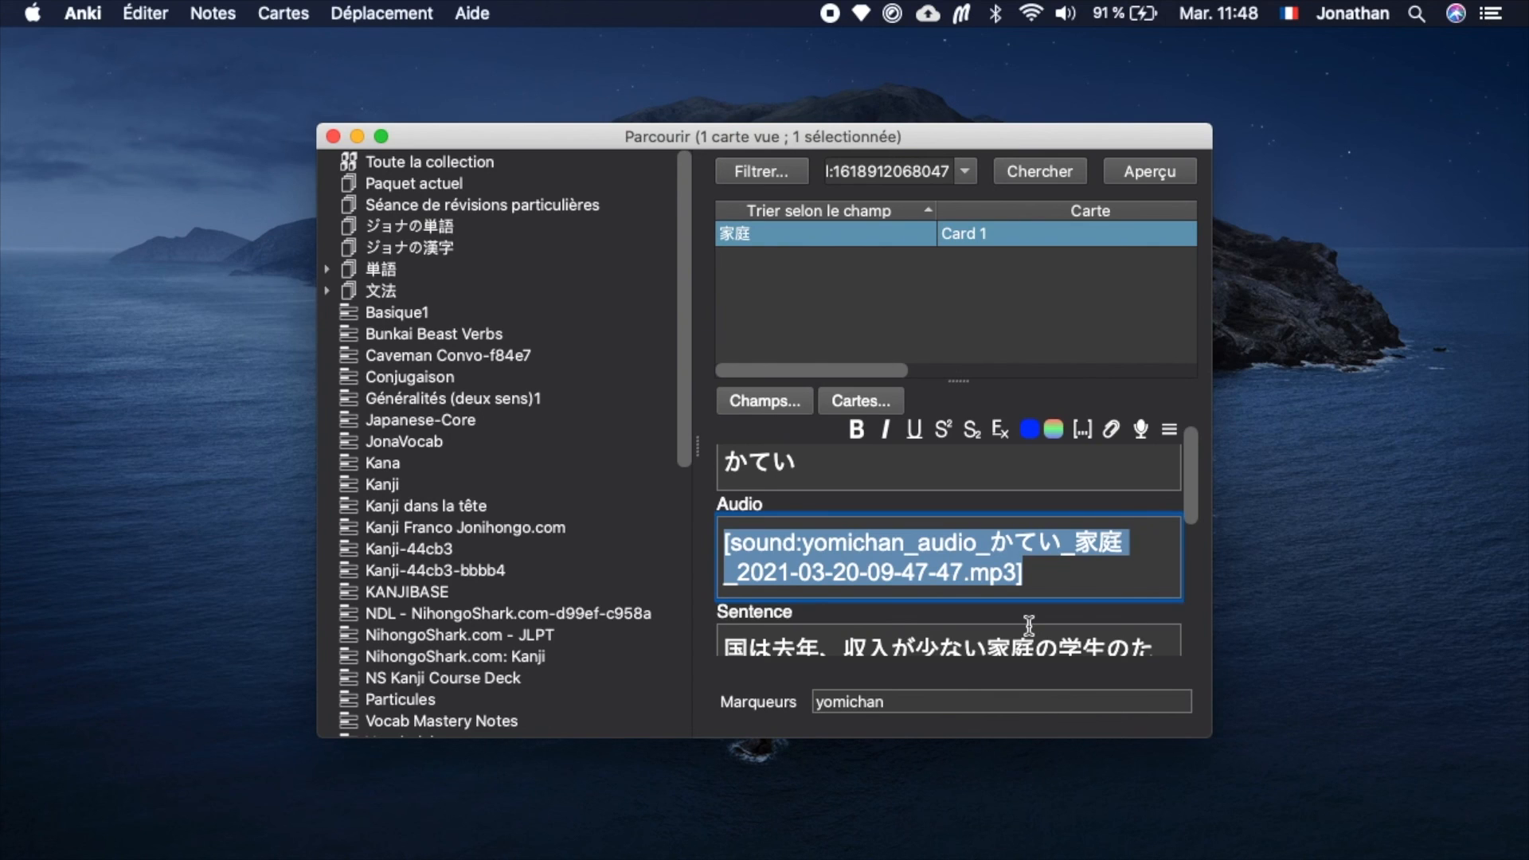
click(1062, 570)
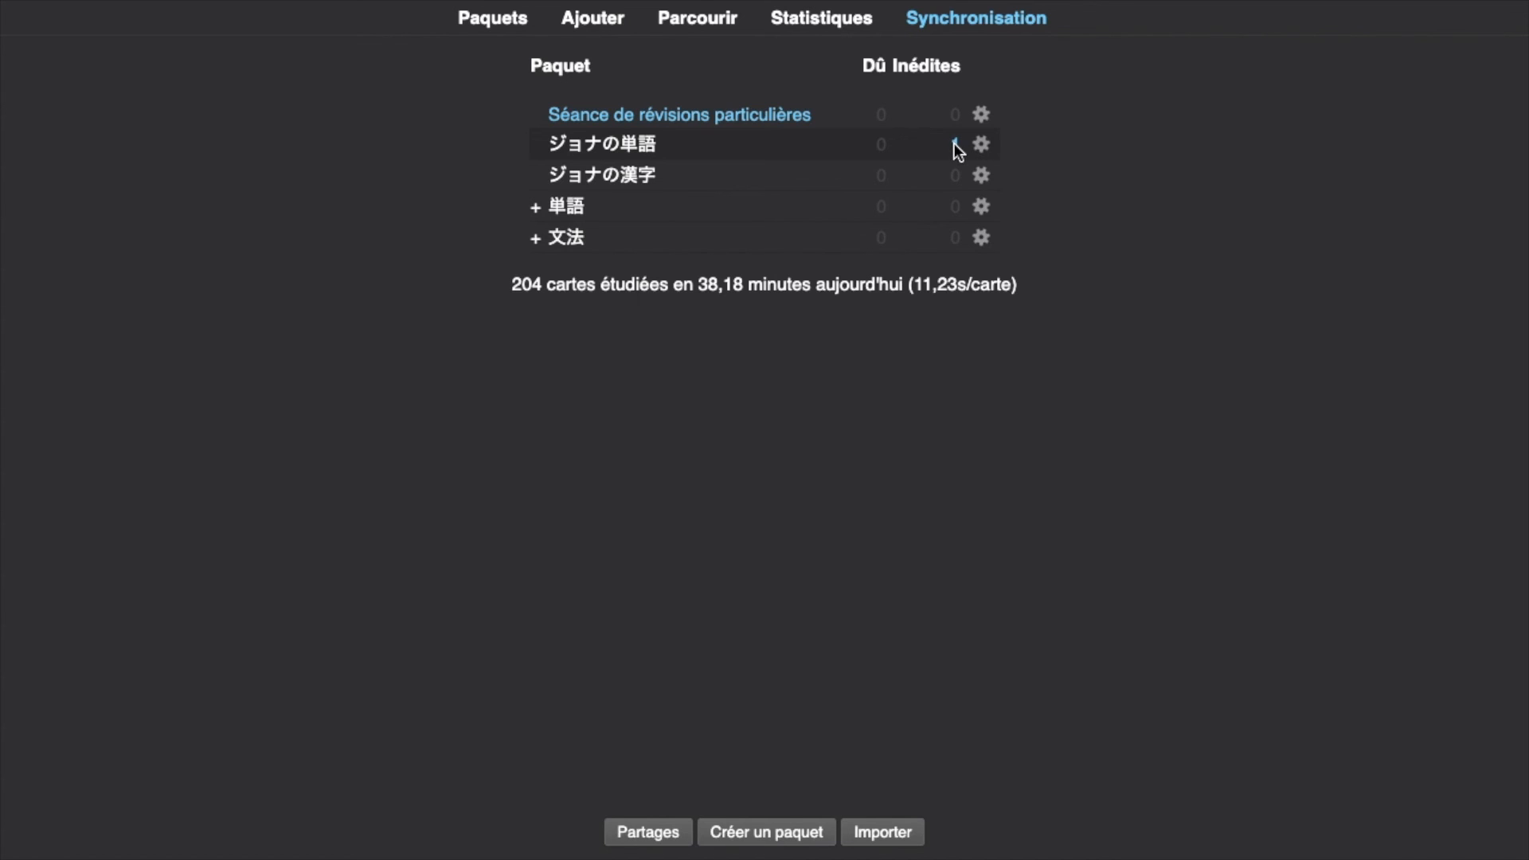
Study the ジョナの単語 deck in Anki, reveal the answer of the 家庭 card, and rate it Correct.
click(593, 153)
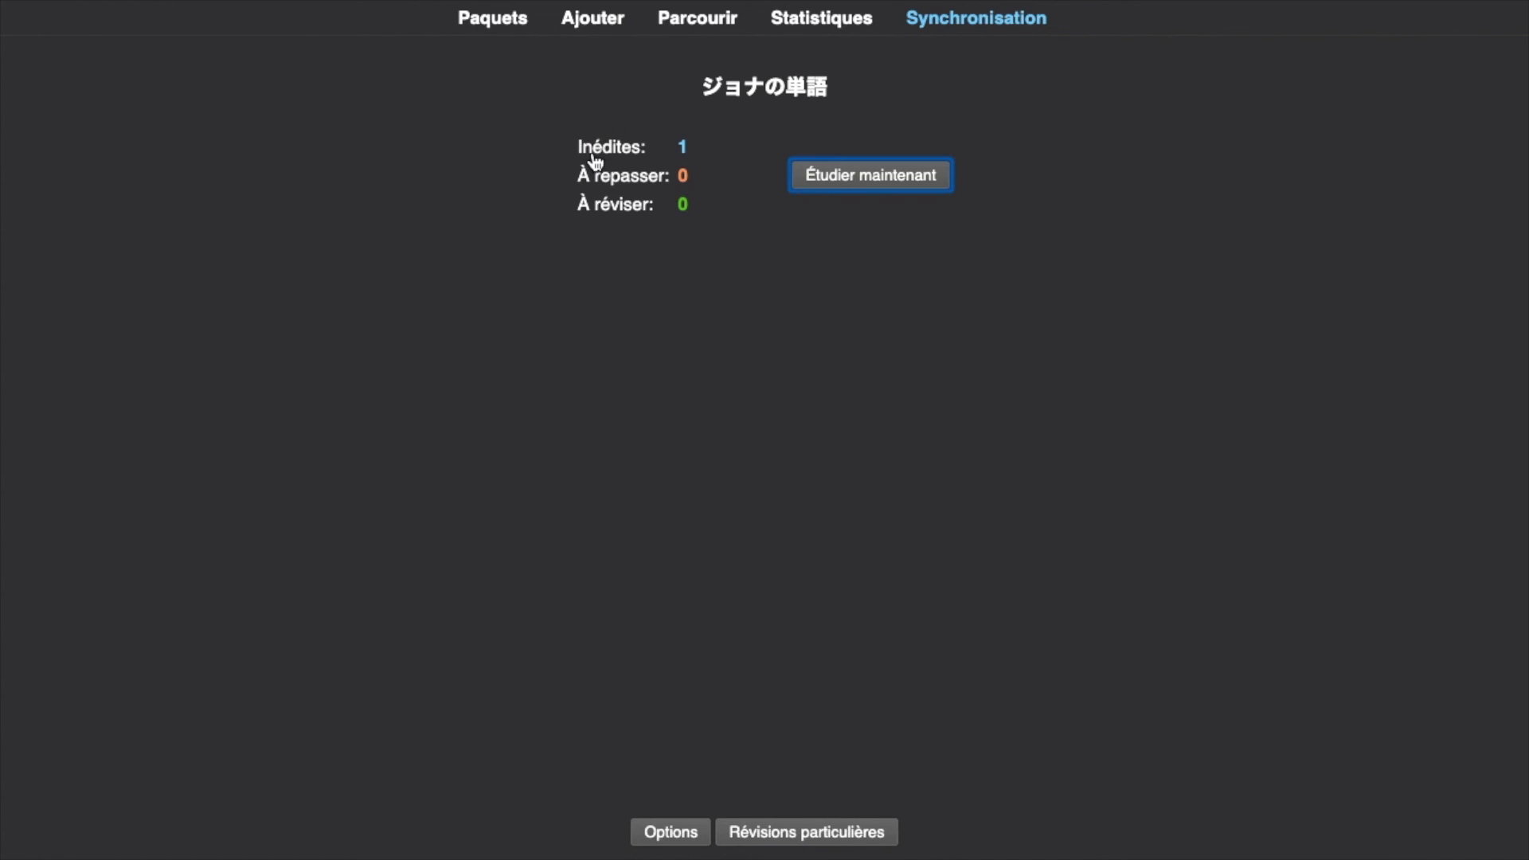
click(860, 181)
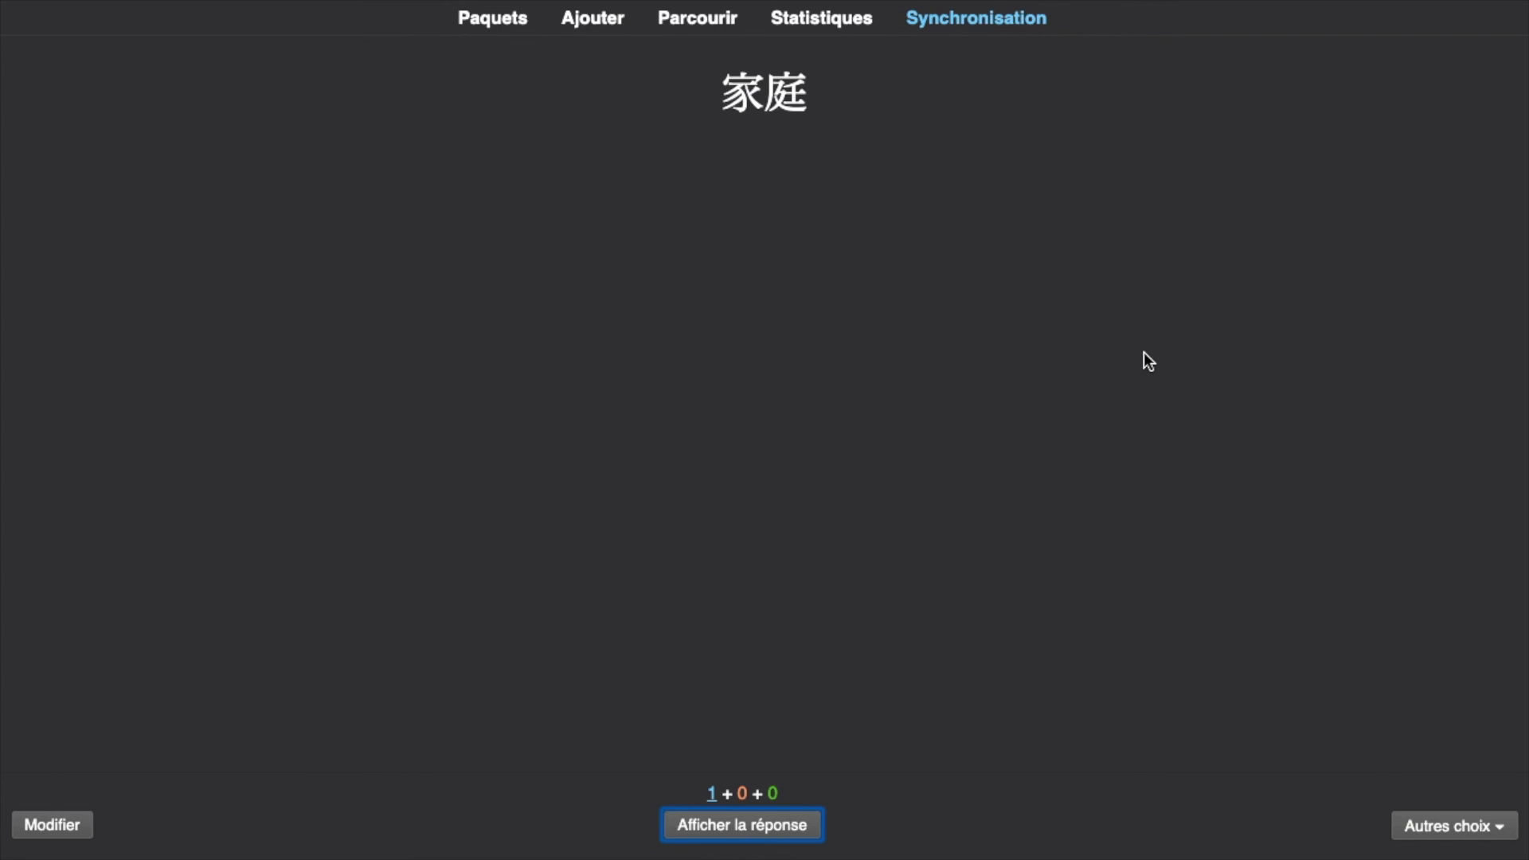
key(space)
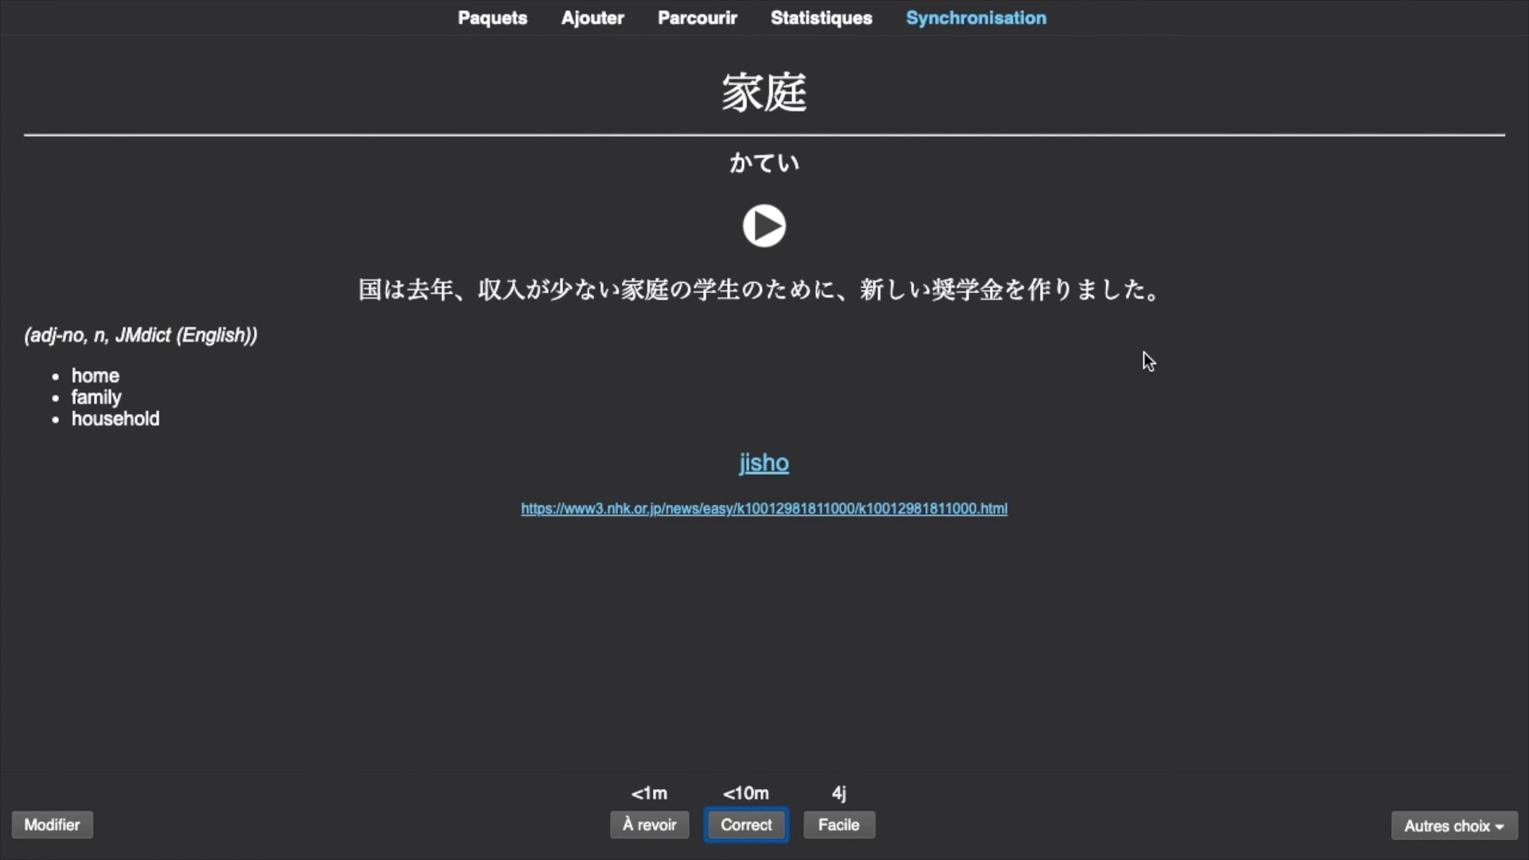
key(space)
key(space)
key(space)
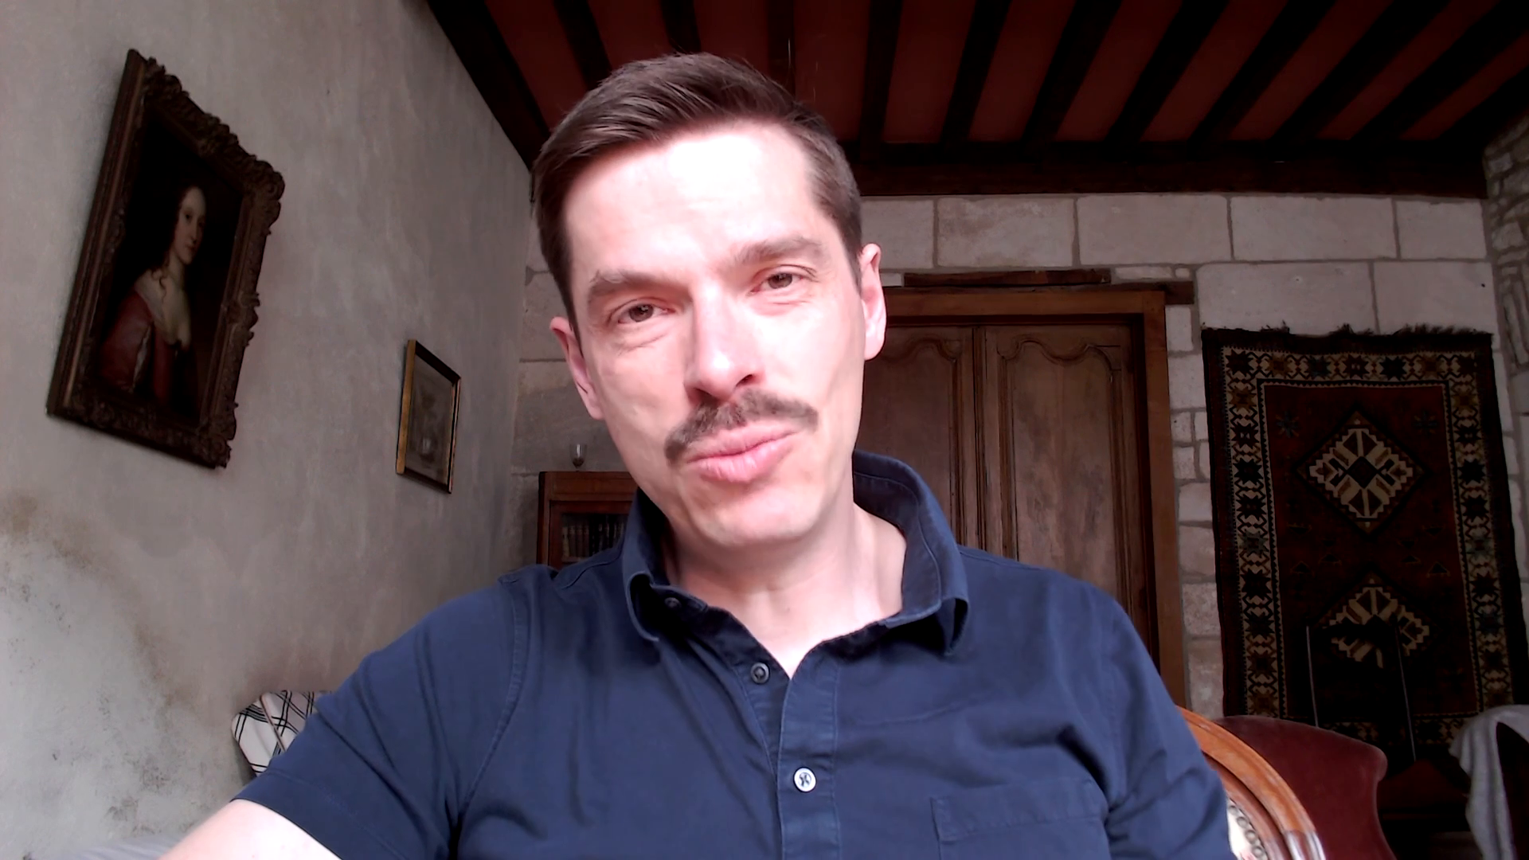